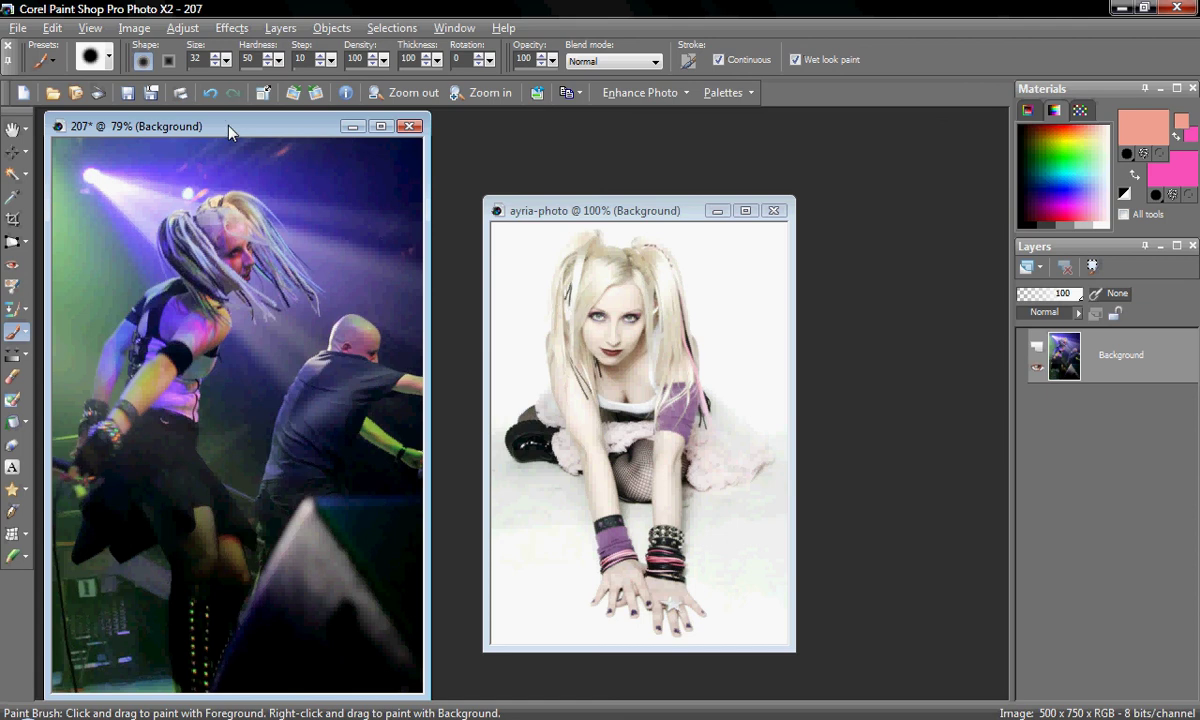
- Open the File menu while the 207 concert shot and ayria-photo portrait are loaded
left_click(22, 30)
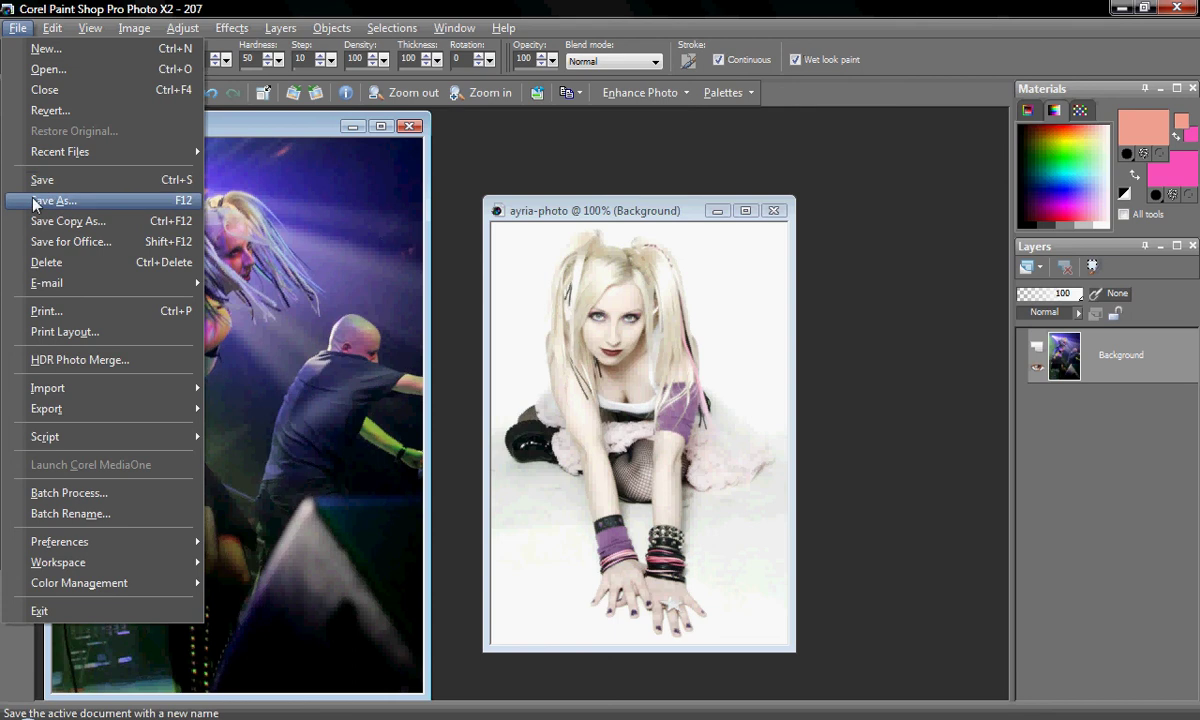
key("Escape")
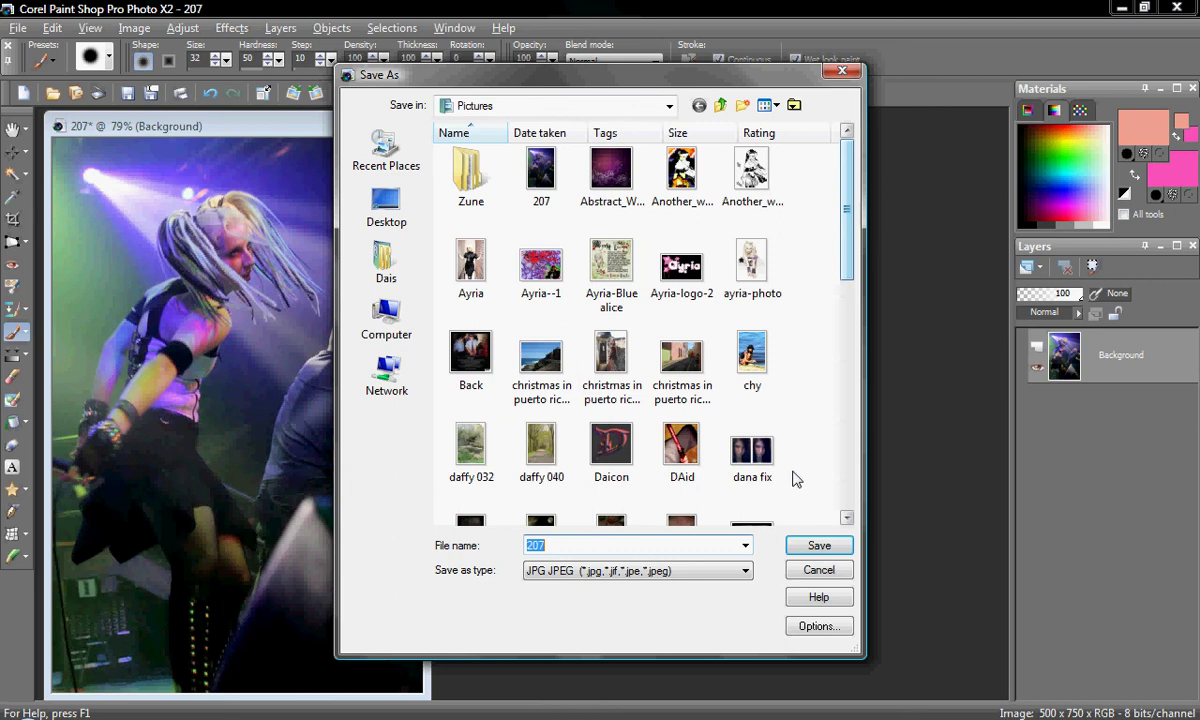
left_click(747, 574)
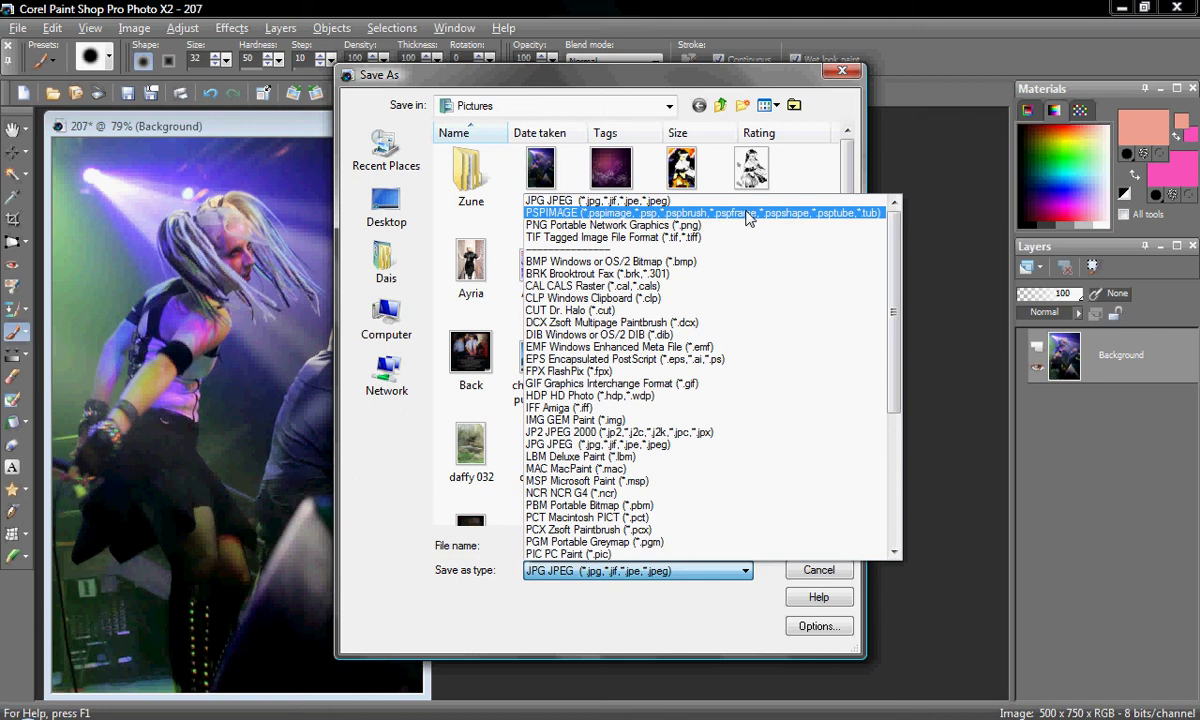
left_click(749, 213)
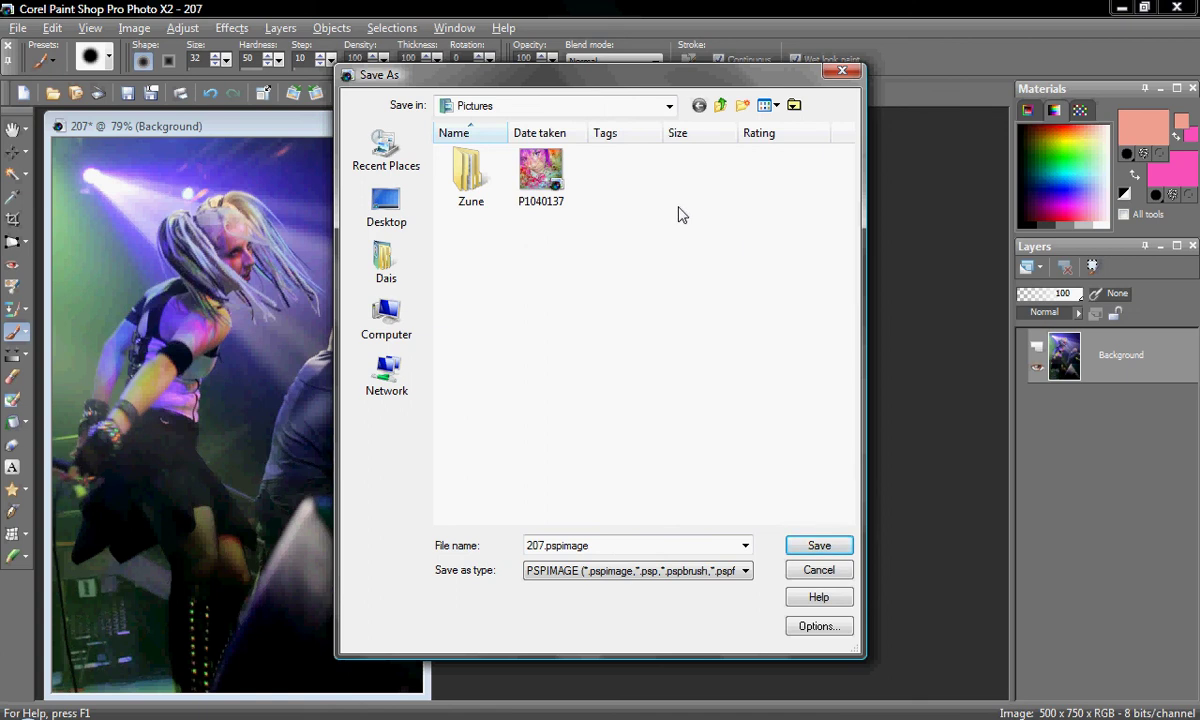
left_click(840, 73)
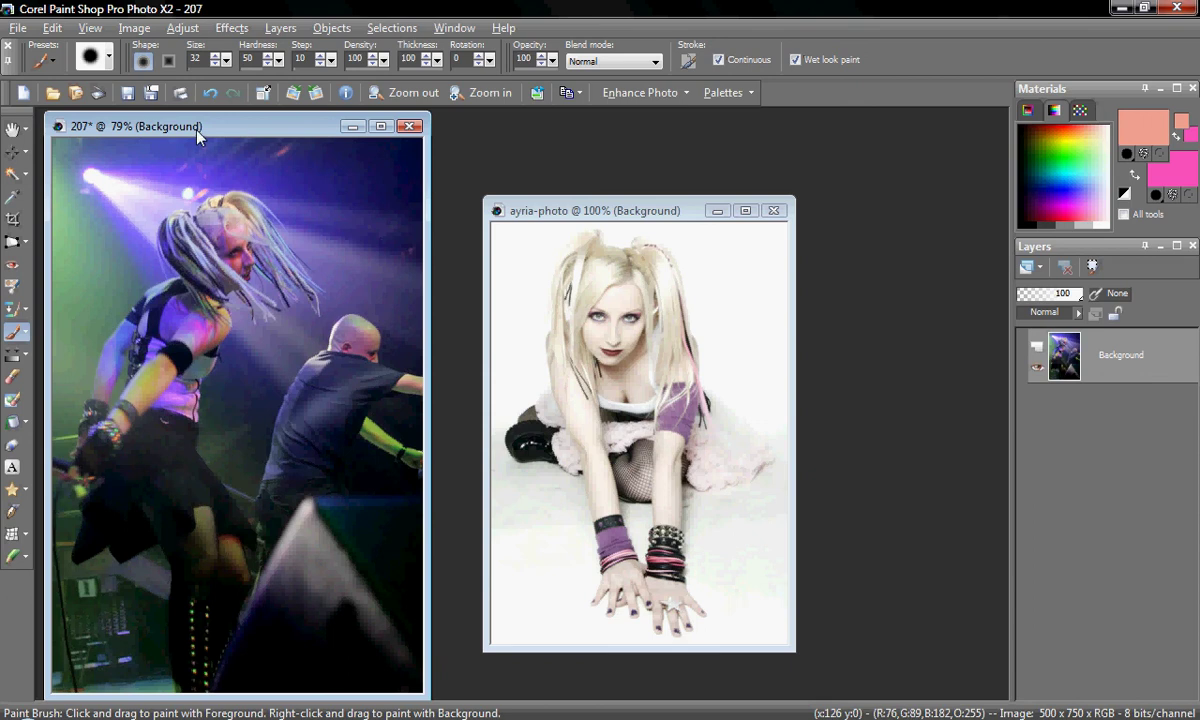
- Look through the Enhance Photo list and the Effects, Image and Objects menus, ending with Enhance Photo open
left_click(689, 96)
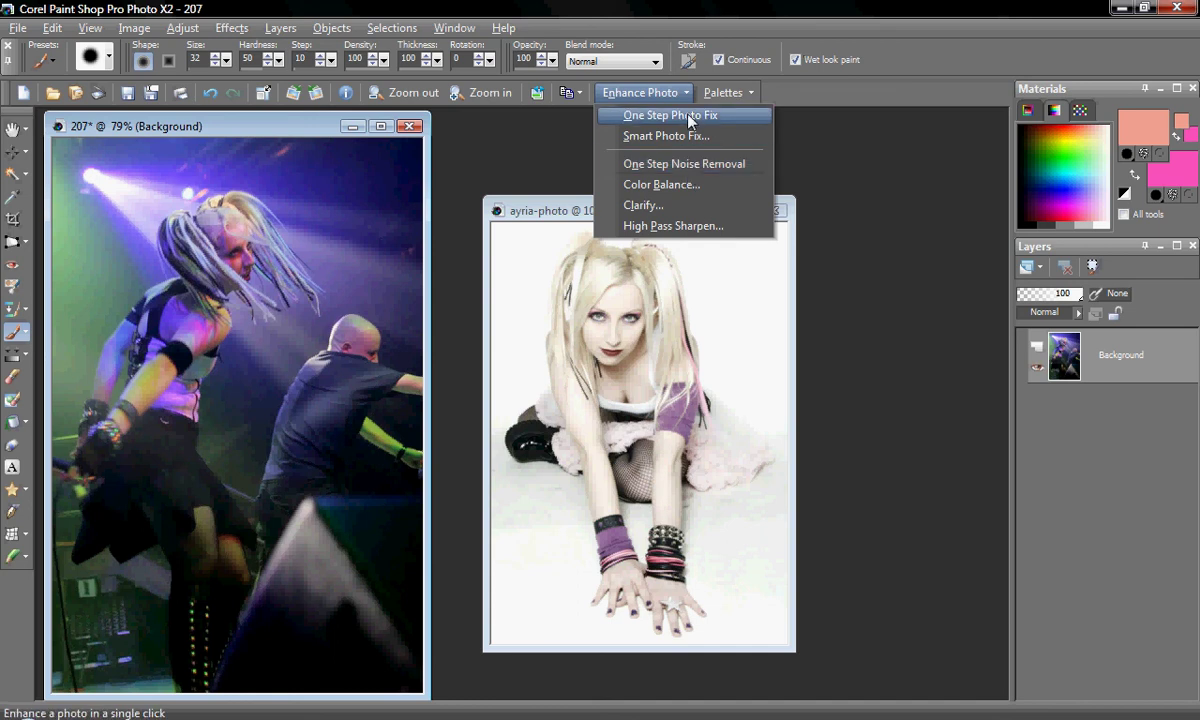
left_click(542, 168)
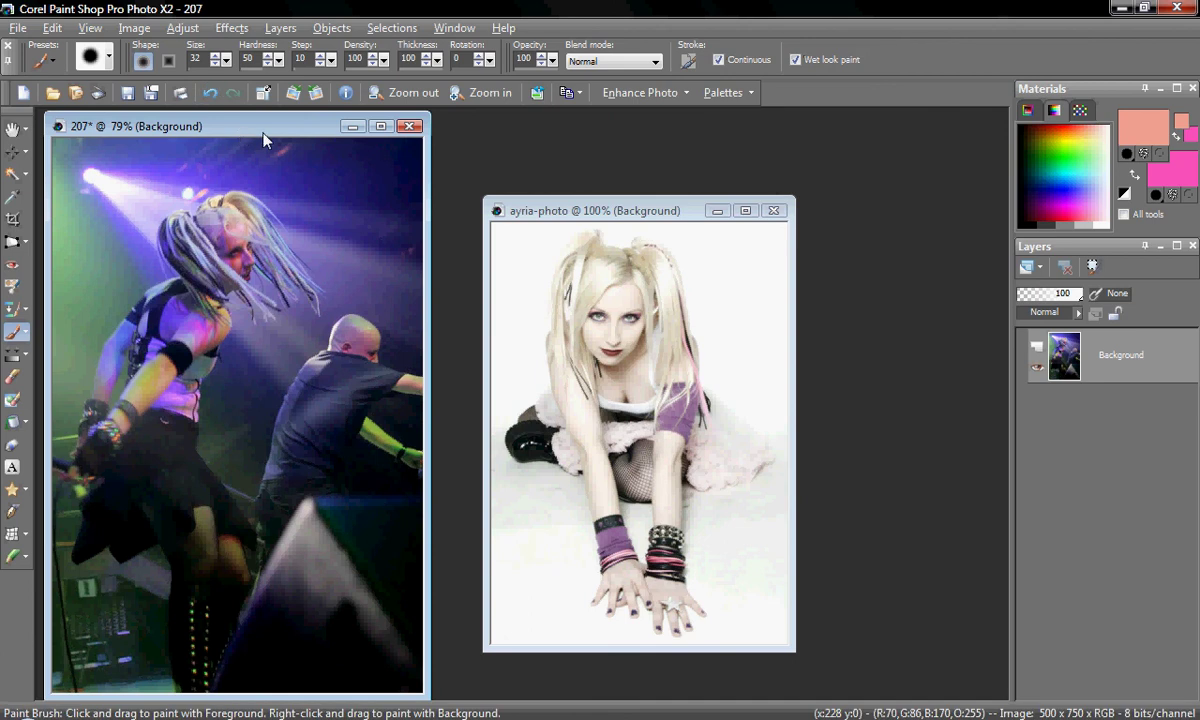
left_click(227, 30)
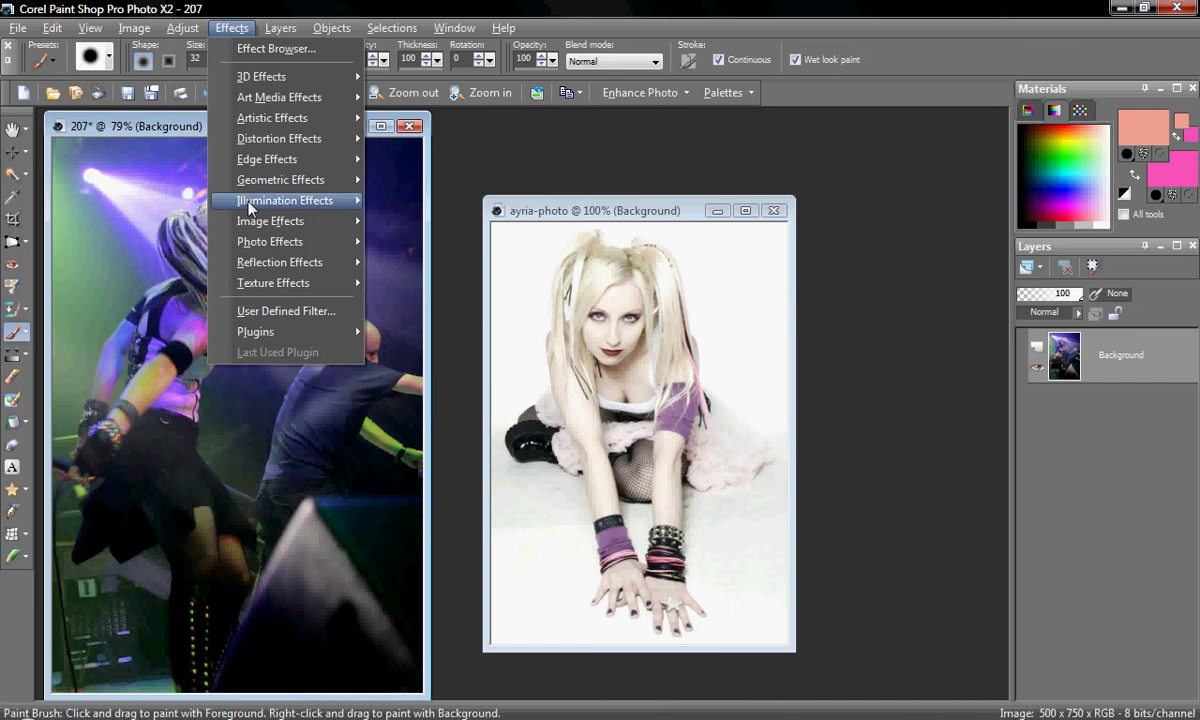
mouse_move(250, 205)
left_click(143, 30)
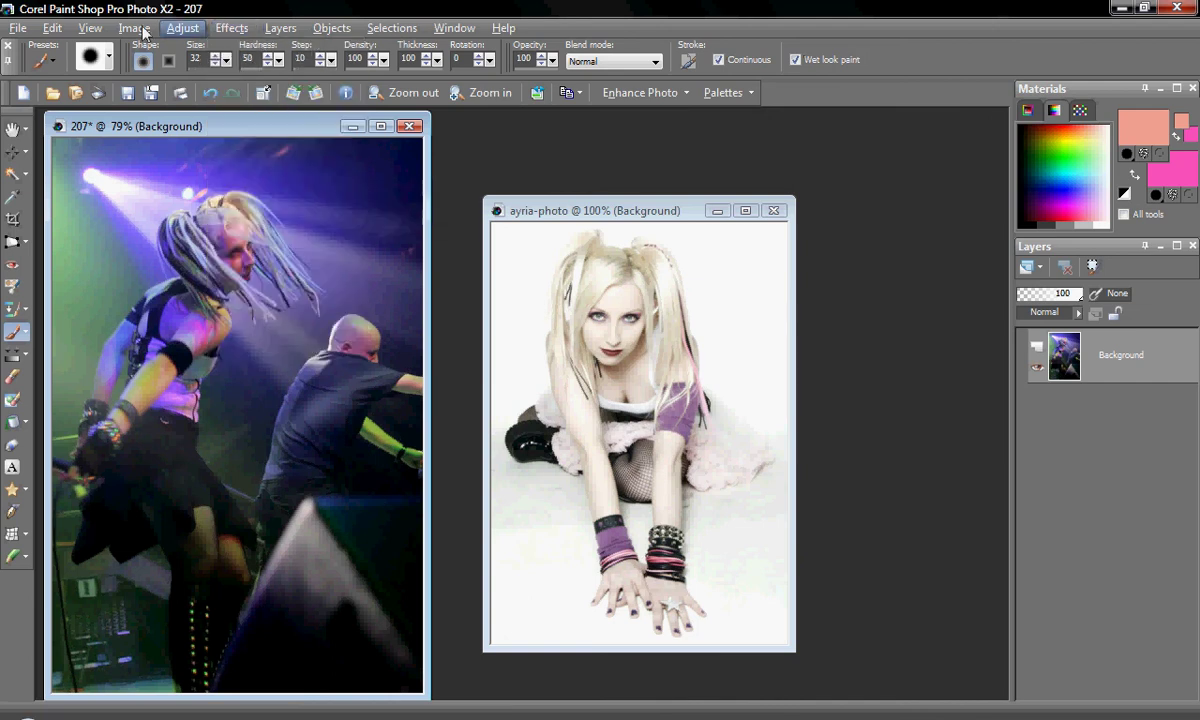
left_click(143, 30)
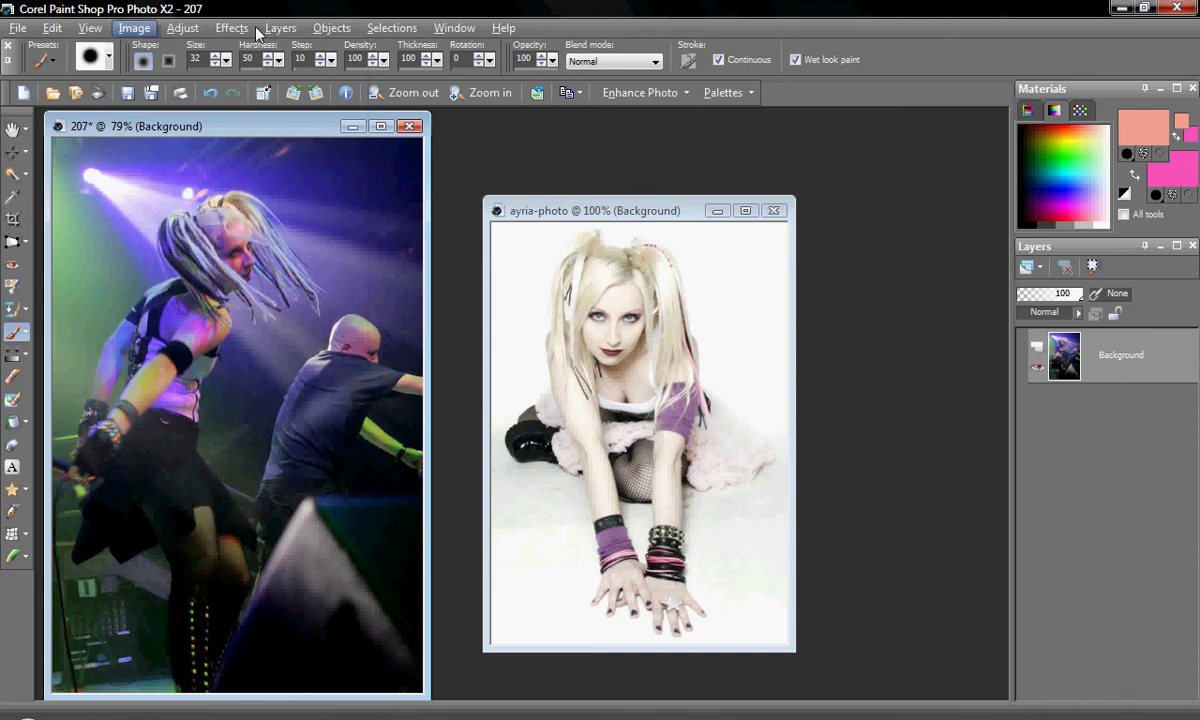
left_click(331, 28)
left_click(663, 141)
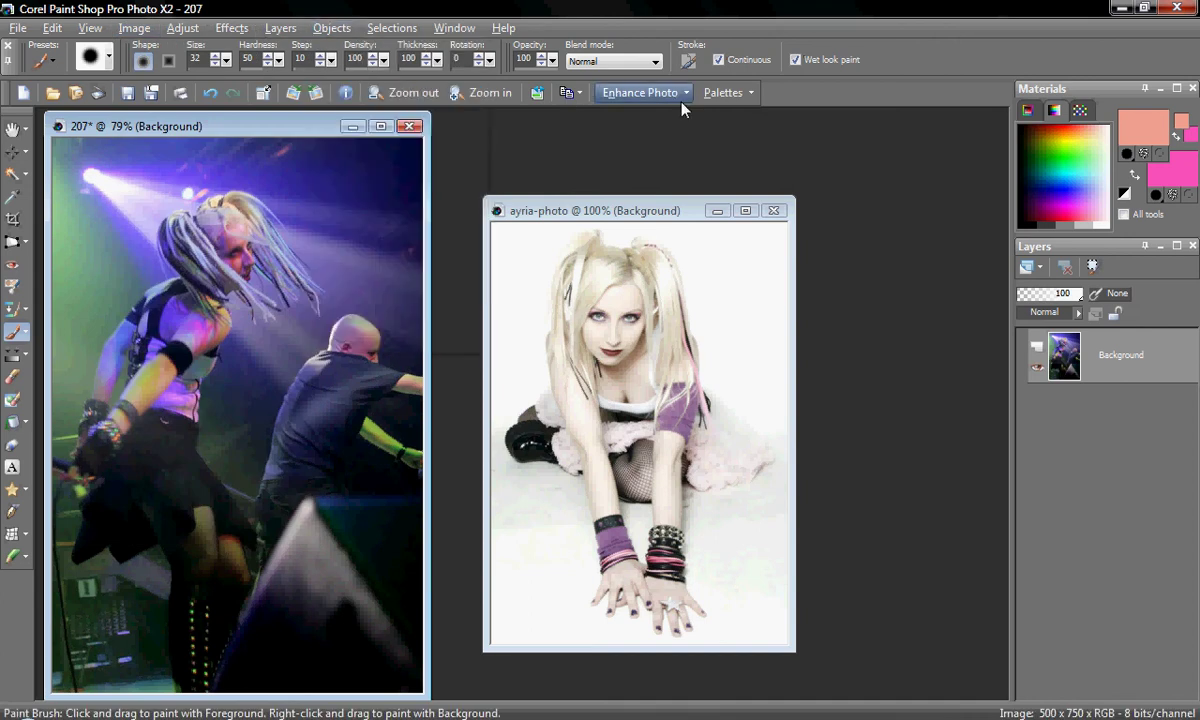
left_click(684, 93)
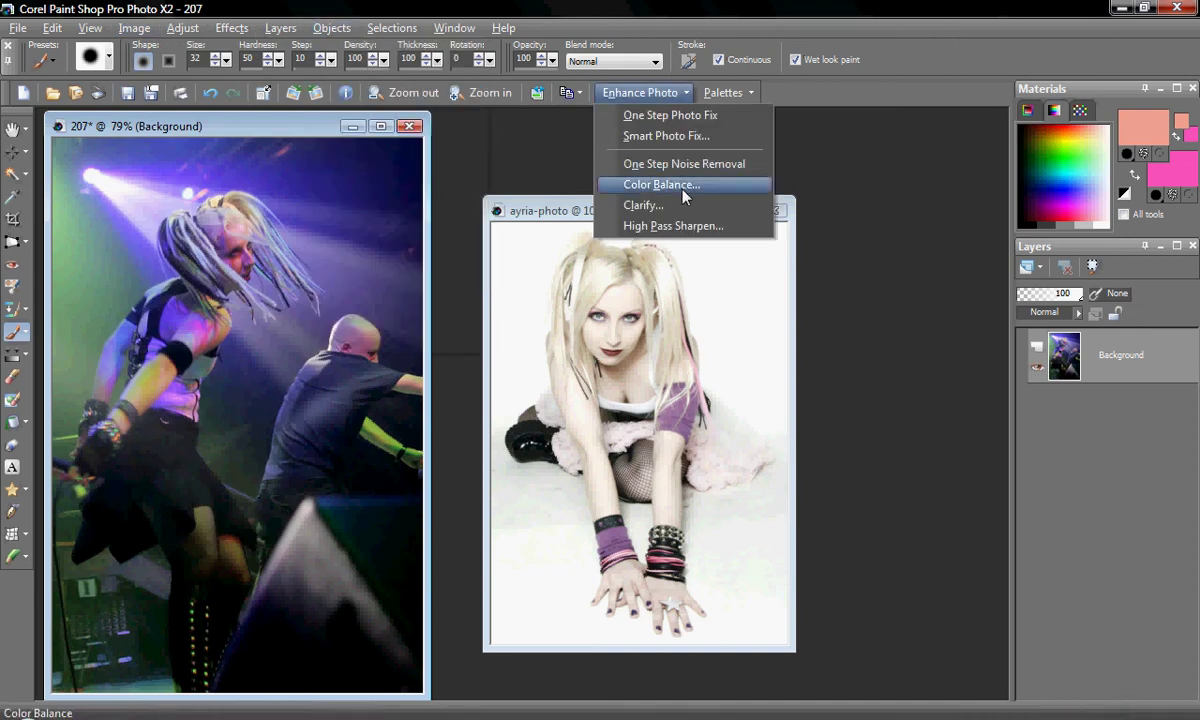
- Apply Color Balance with Smart White Balance, previewing the performer's face at 71 zoom
left_click(639, 180)
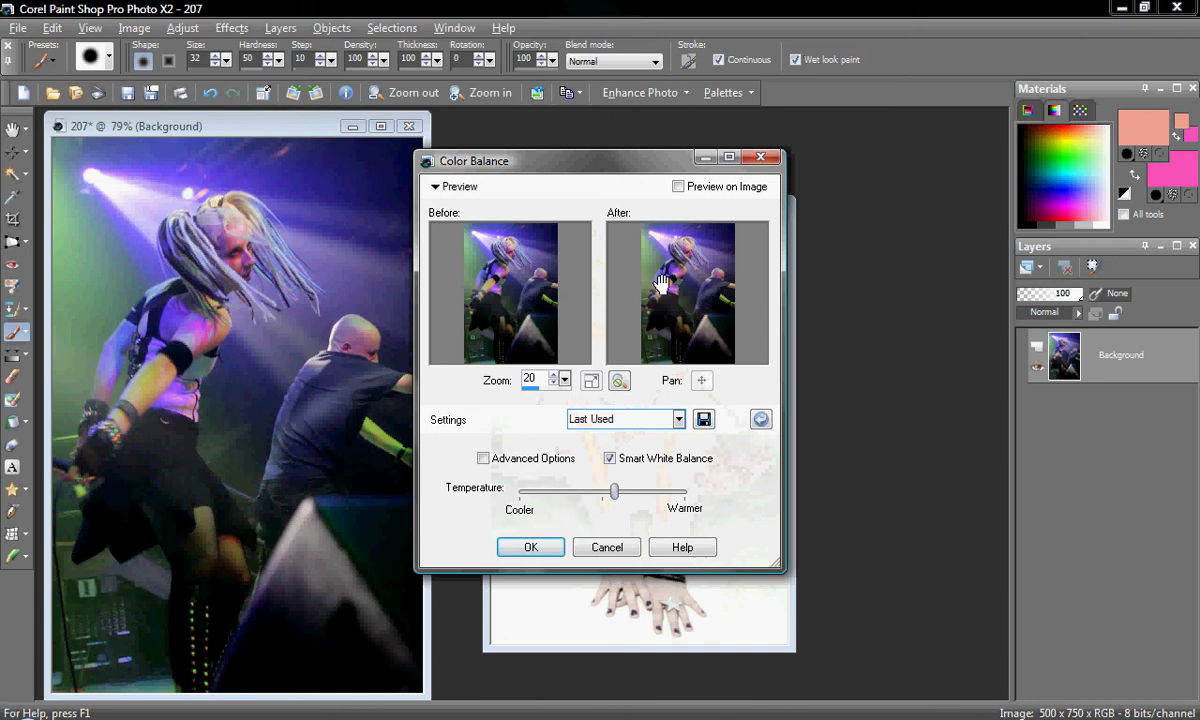
left_click_drag(551, 386, 548, 390)
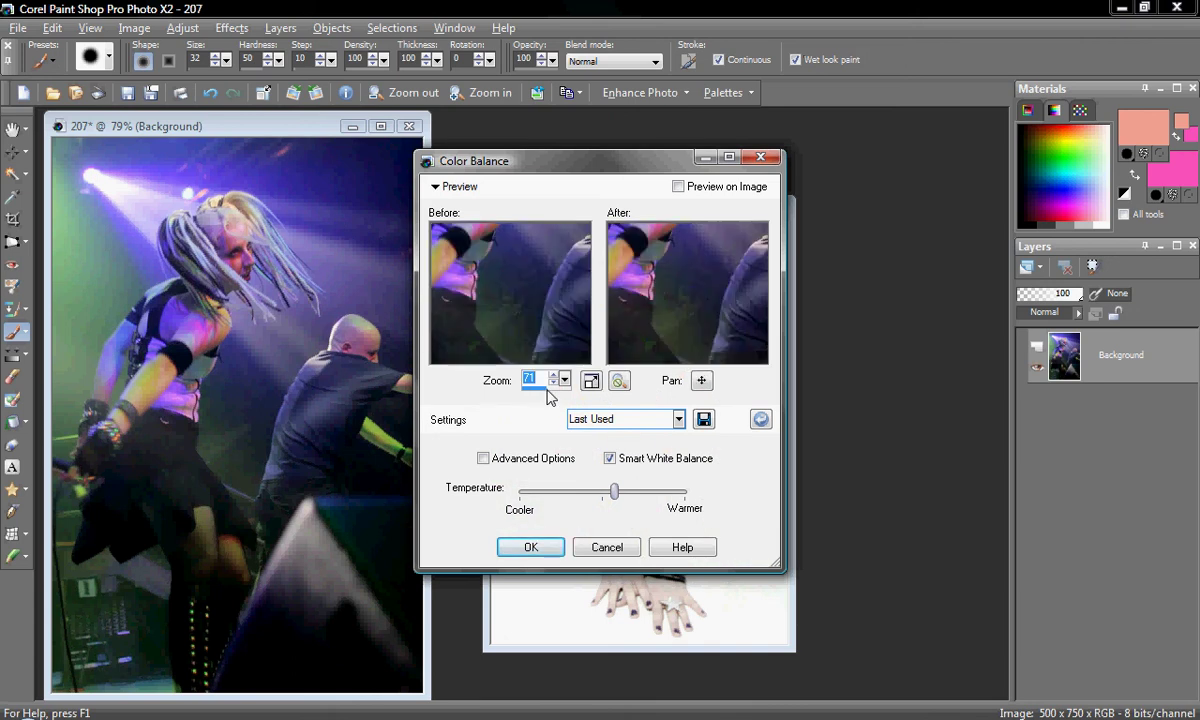
left_click_drag(677, 265, 683, 348)
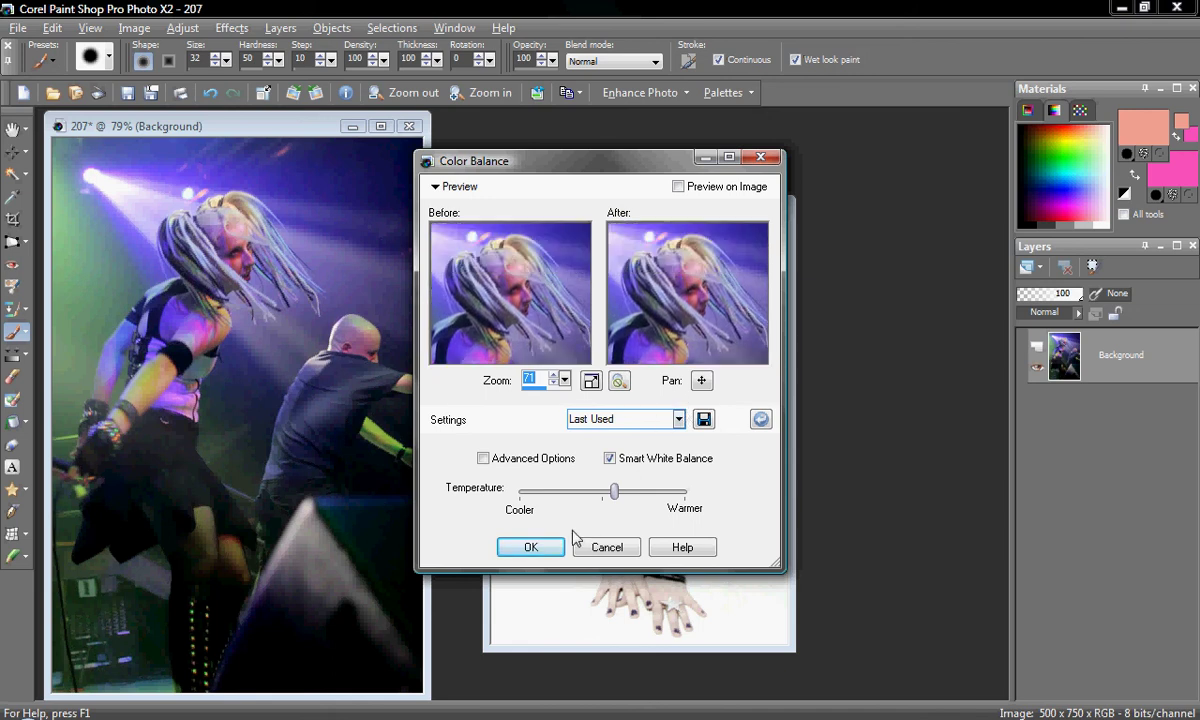
left_click(530, 547)
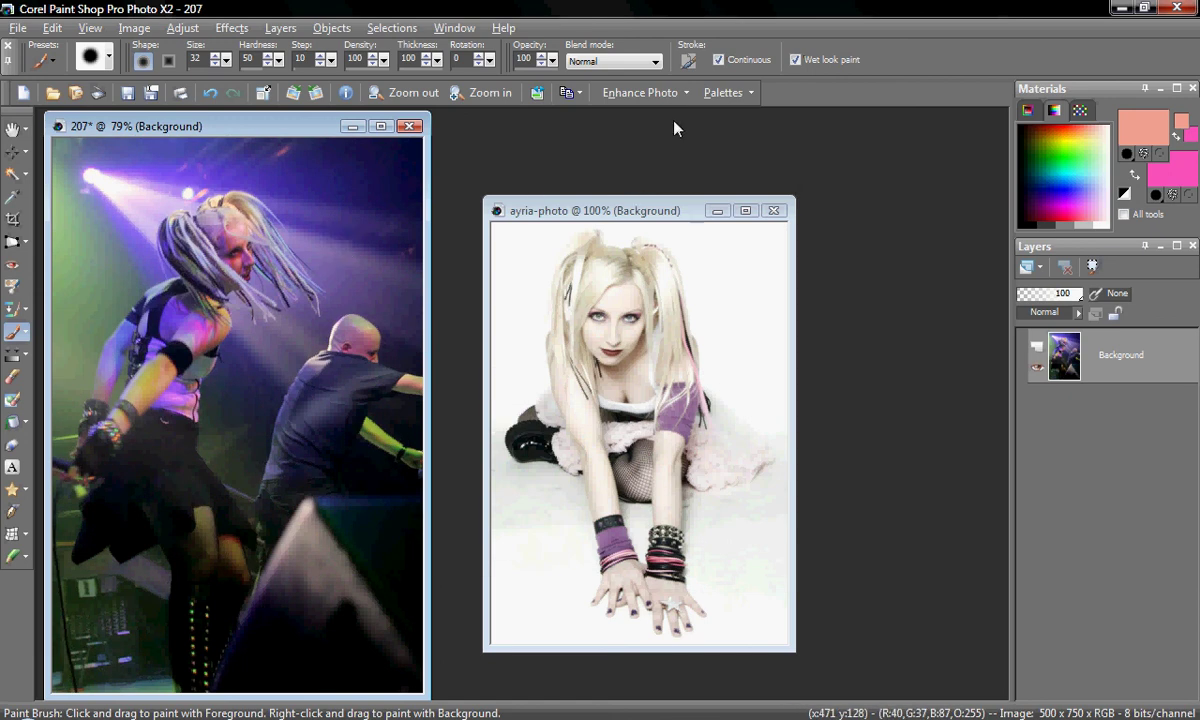
- Apply One Step Noise Removal to the 207 concert photo, then make ayria-photo active
left_click(641, 92)
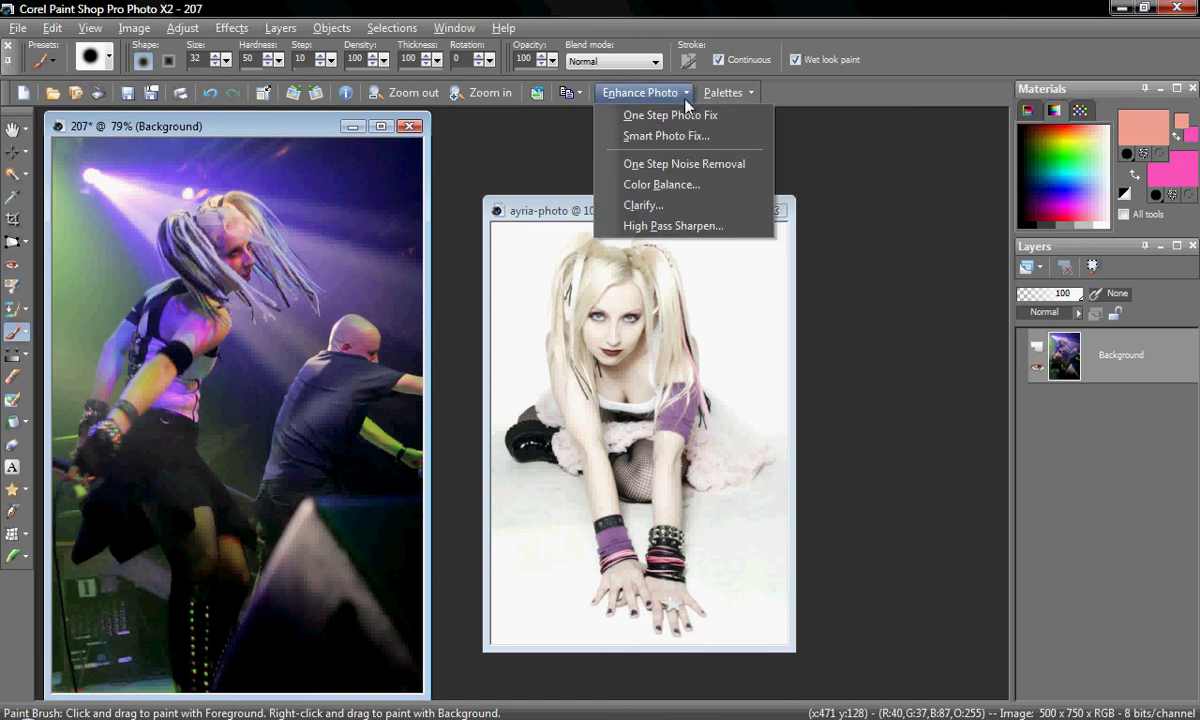
left_click(689, 165)
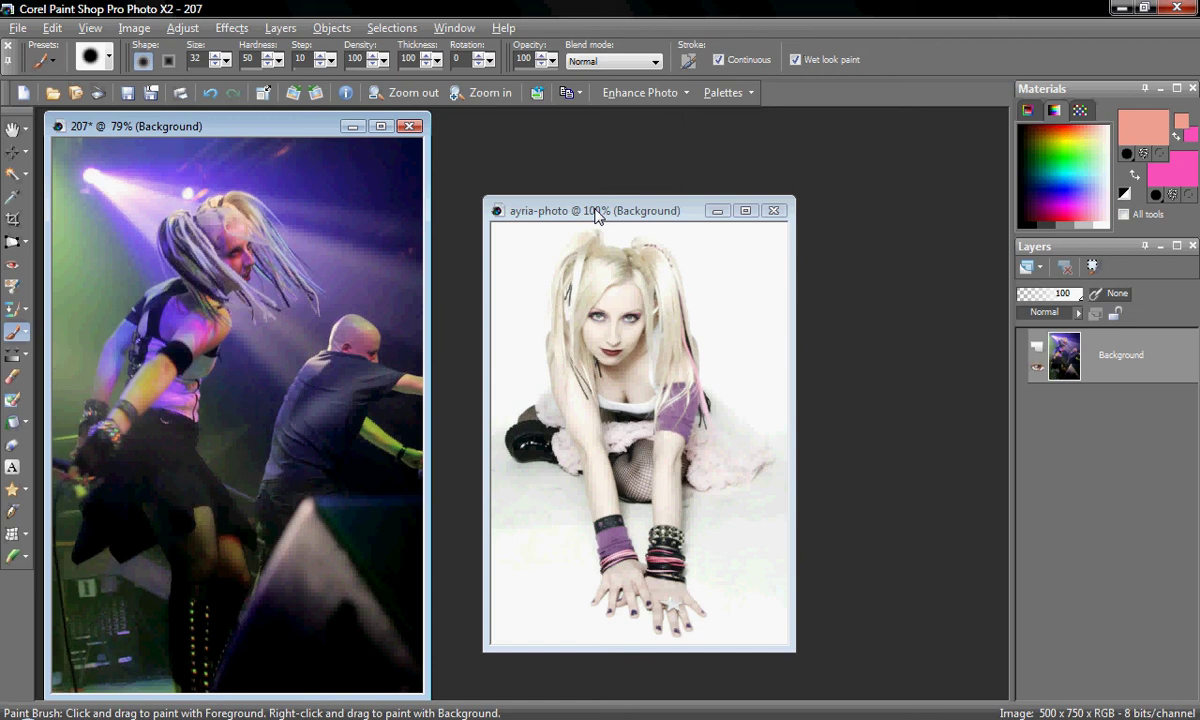
left_click(596, 215)
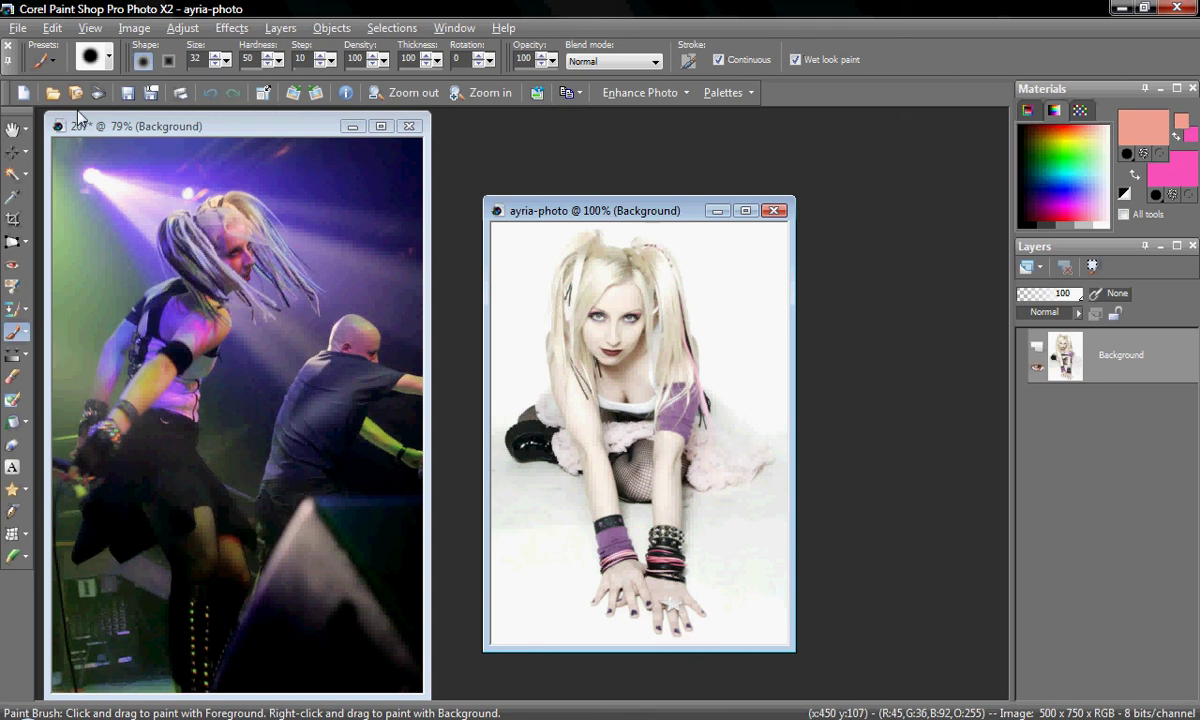
- Copy the ayria-photo portrait and paste it into the 207 photo as Raster 1
left_click(52, 27)
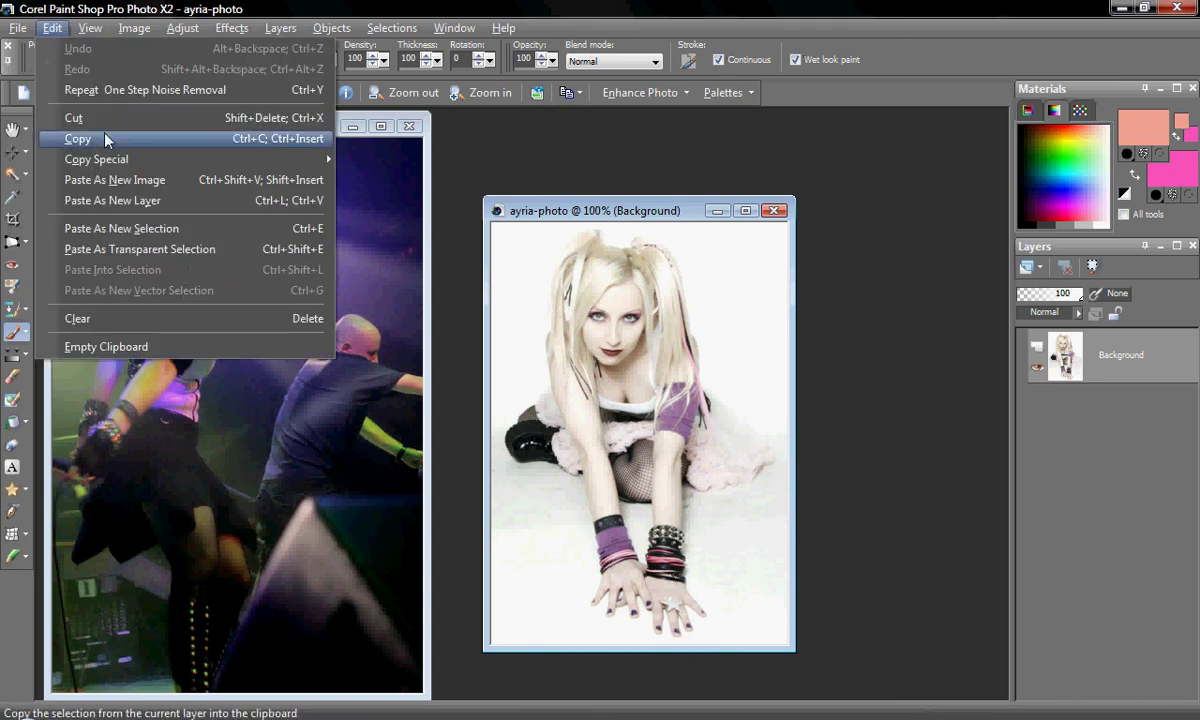
left_click(143, 139)
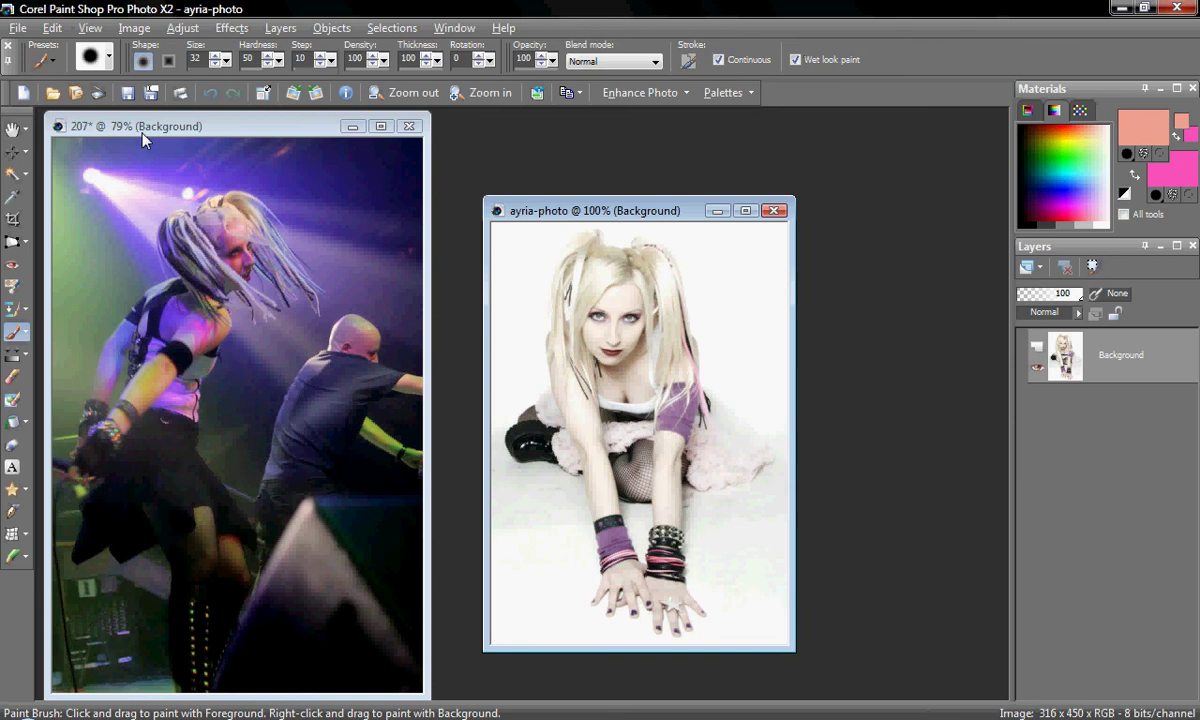
left_click(133, 124)
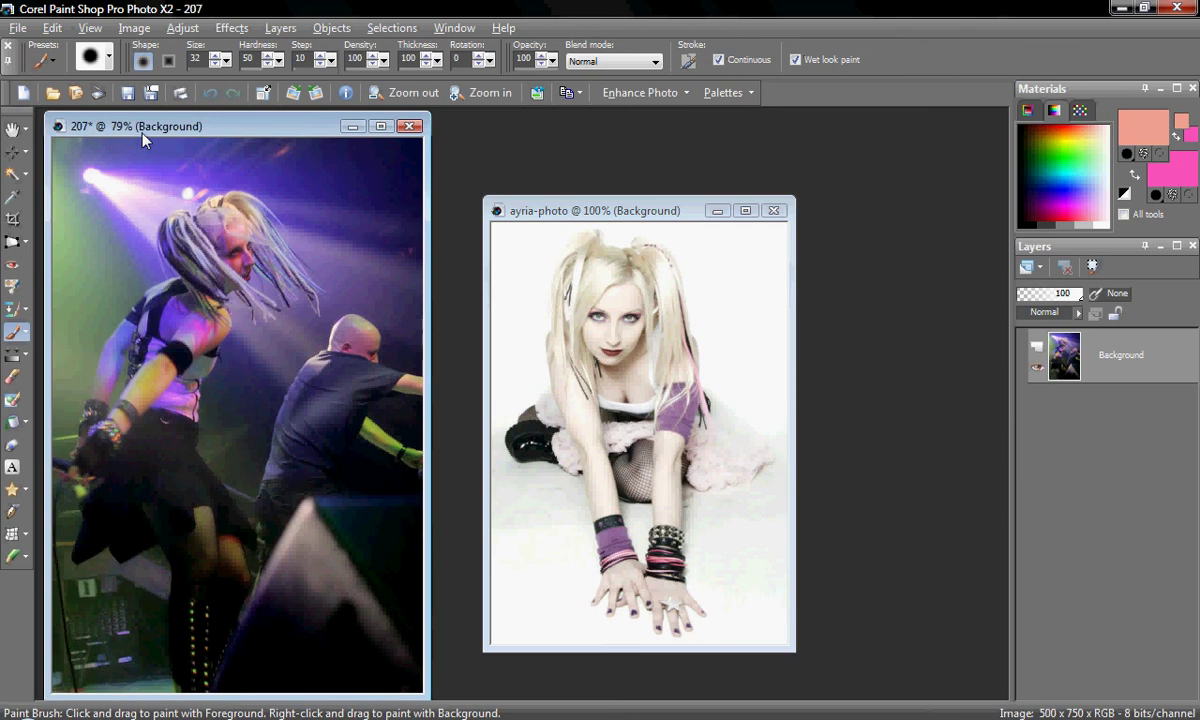
left_click(52, 28)
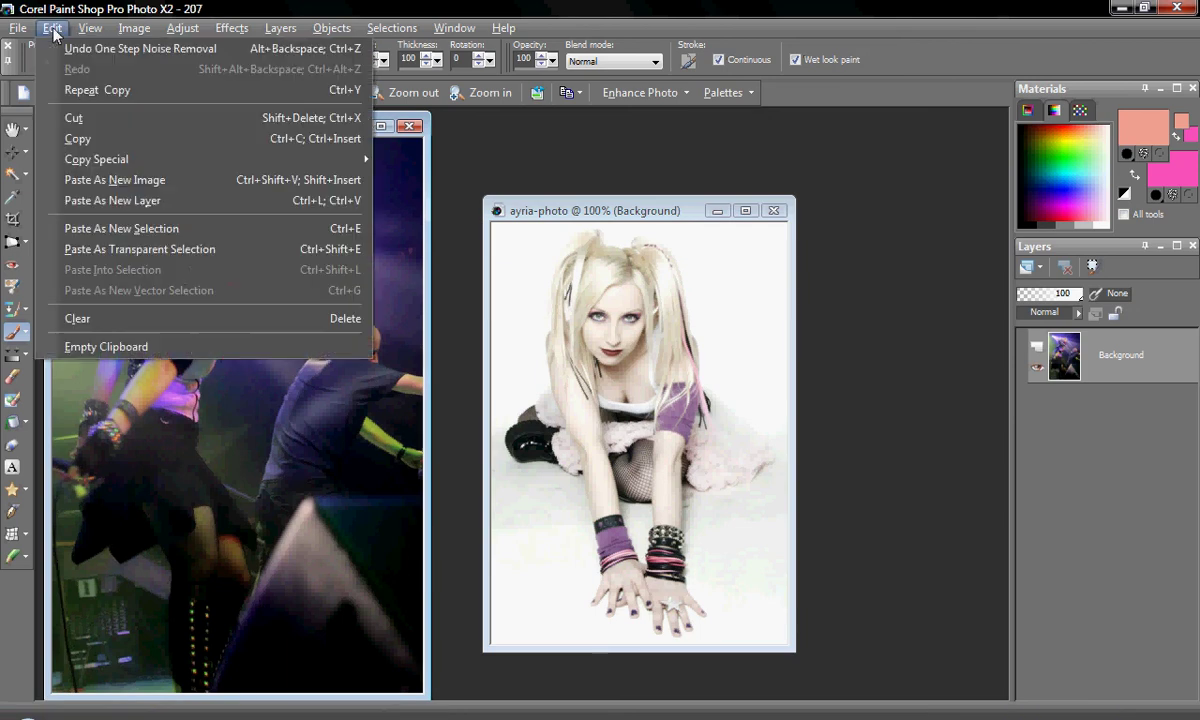
left_click(128, 201)
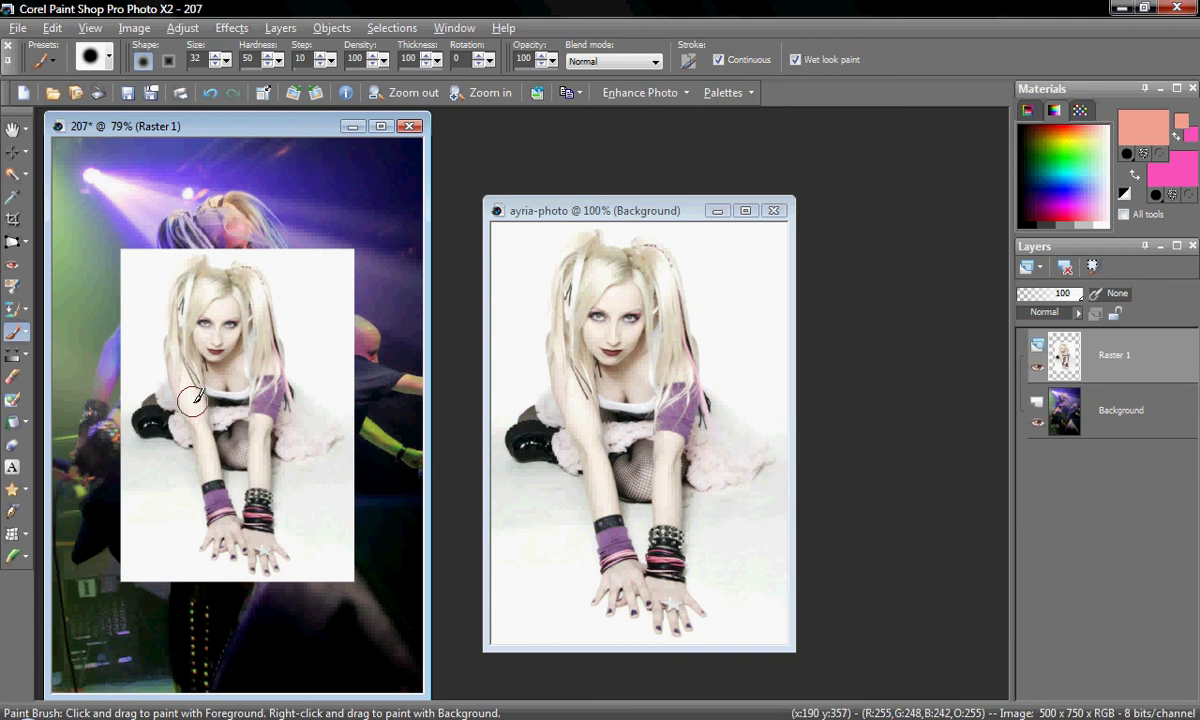
- Drag the Raster 1 portrait to the right over the concert photo with the Move tool
left_click(12, 151)
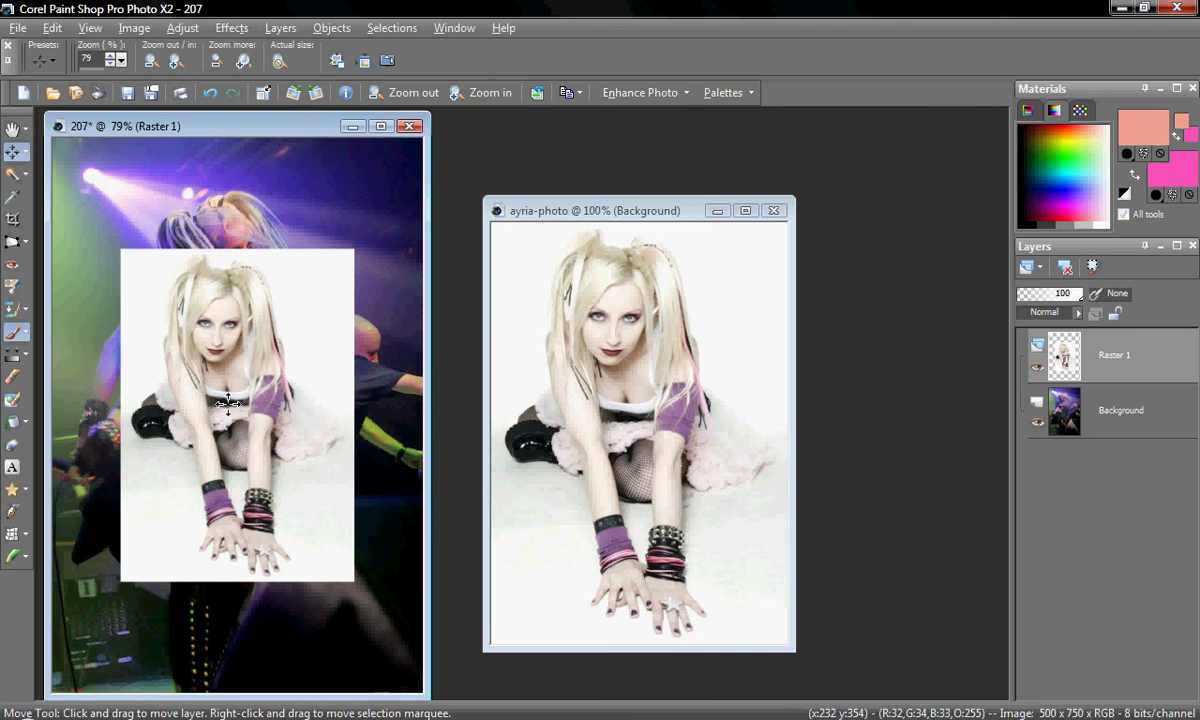
left_click_drag(228, 403, 253, 500)
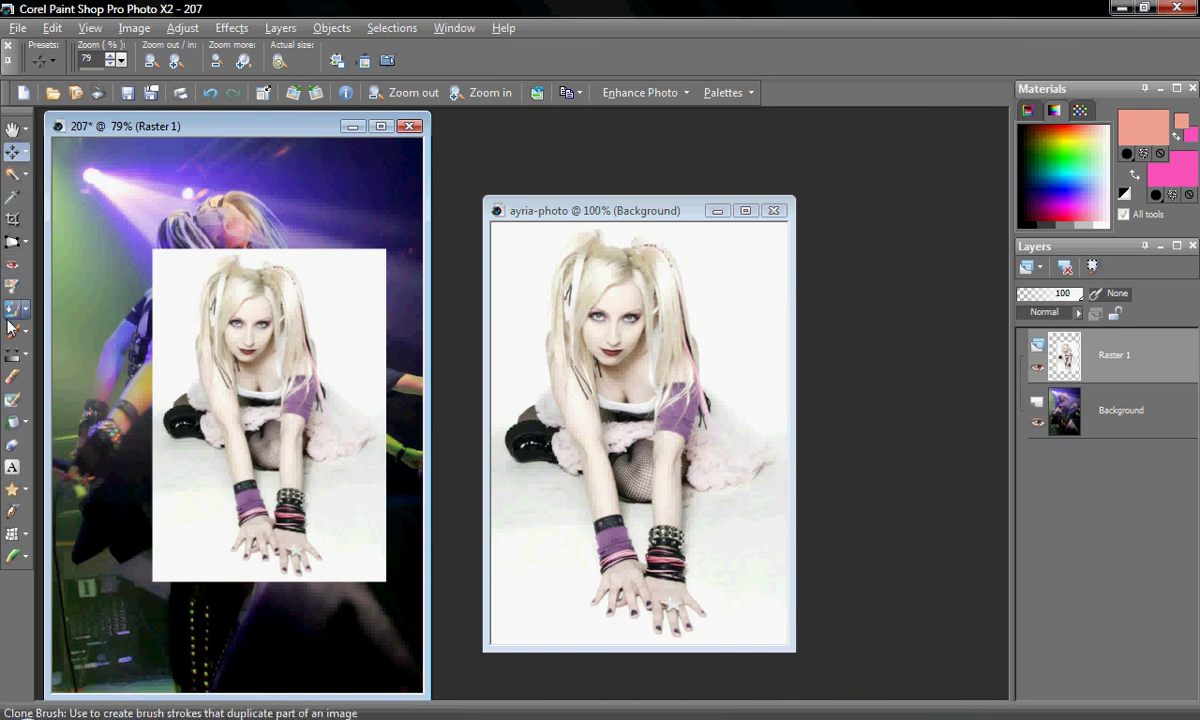
left_click(14, 378)
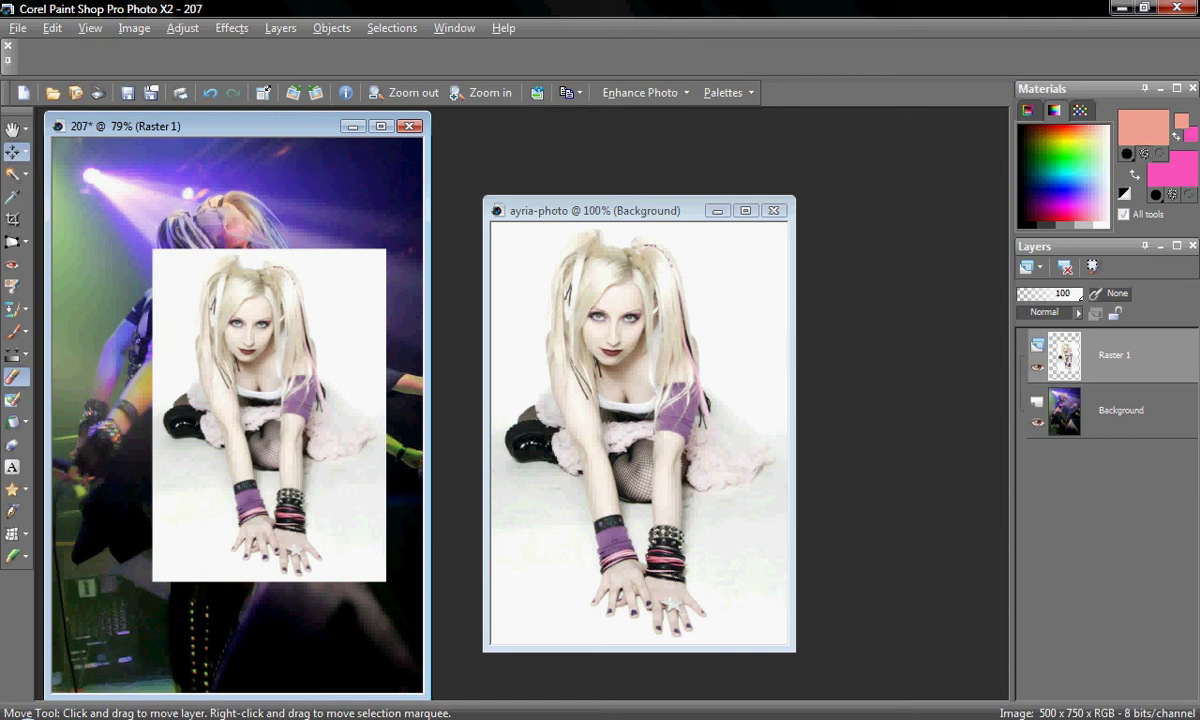
- Erase a diagonal stripe from the portrait's top-right corner and a vertical stripe down its left side
left_click(13, 376)
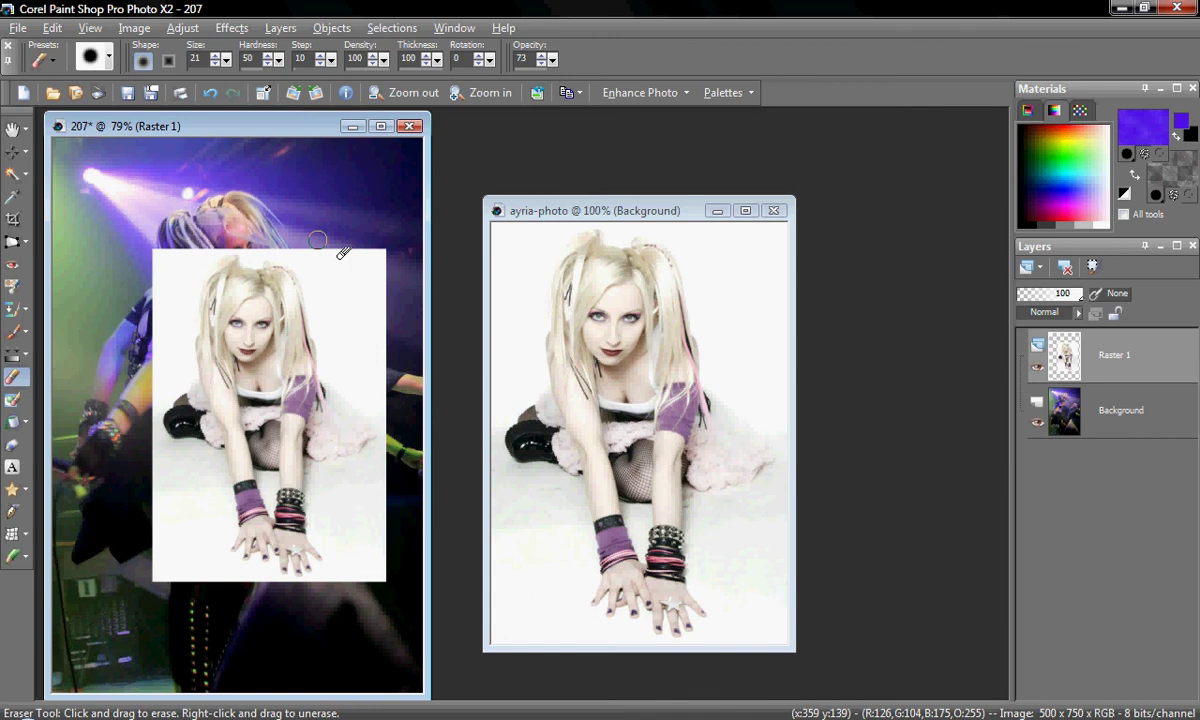
left_click(389, 300, "shift")
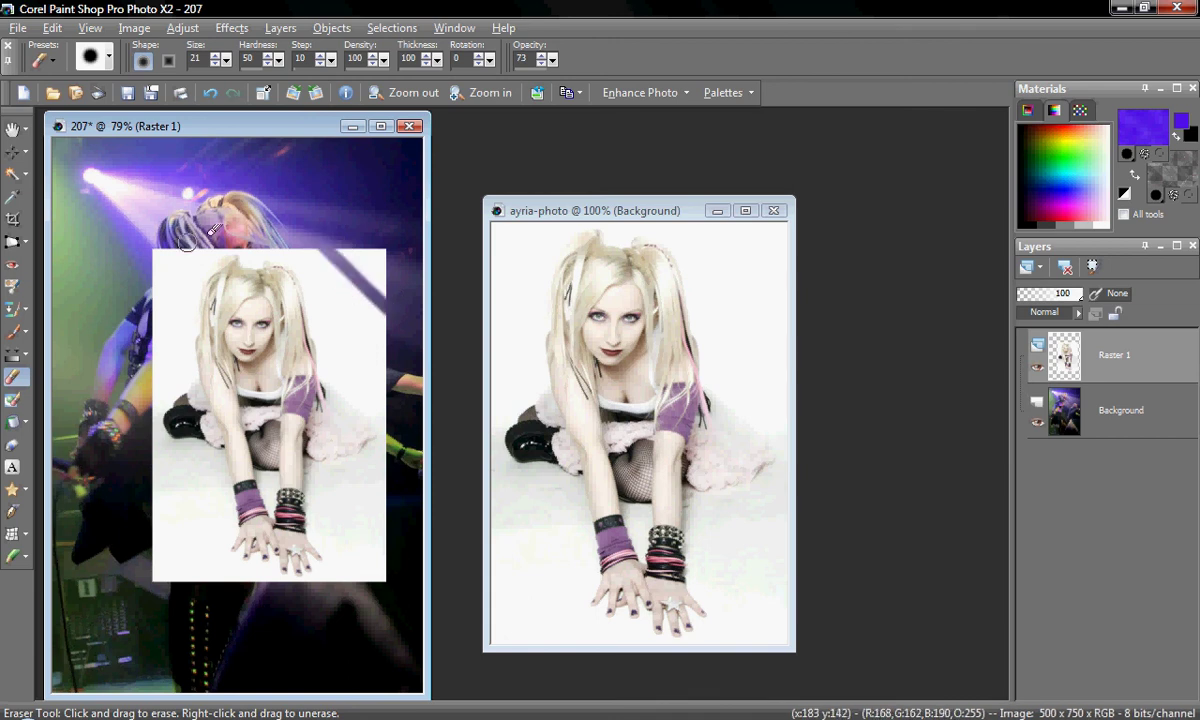
mouse_move(203, 240)
left_mouse_down()
mouse_move(214, 284)
mouse_move(204, 404)
left_mouse_up()
left_click(207, 488, "shift")
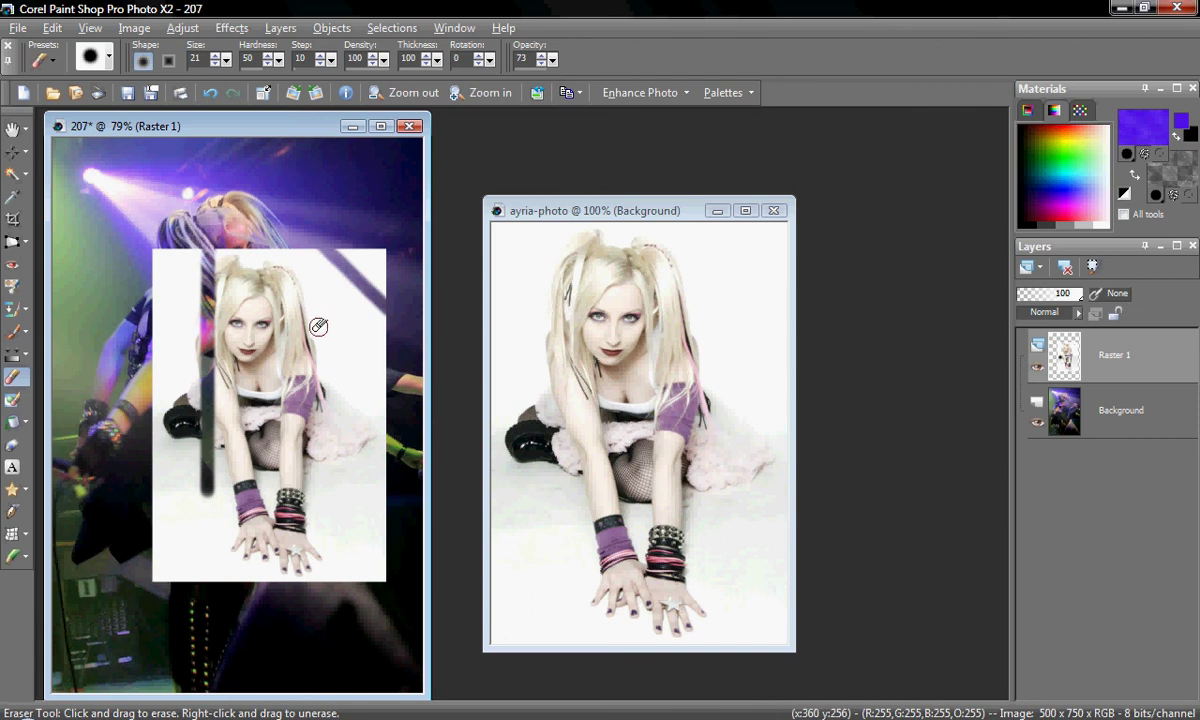
left_click(55, 28)
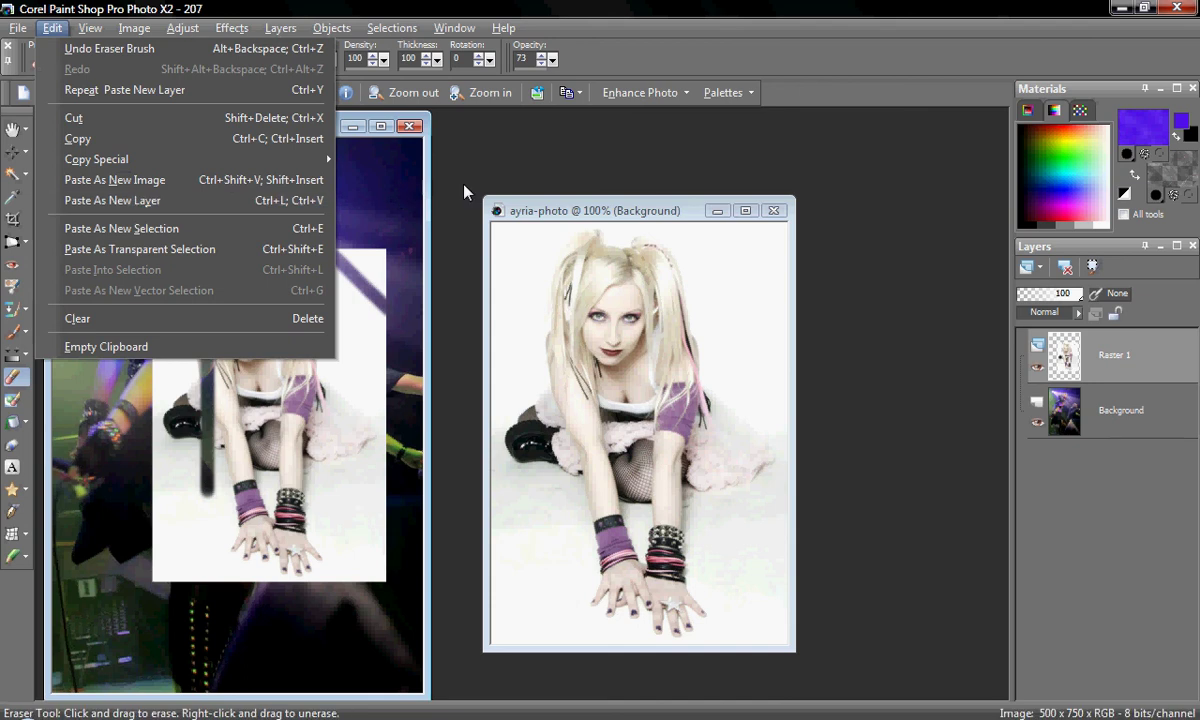
left_click(543, 182)
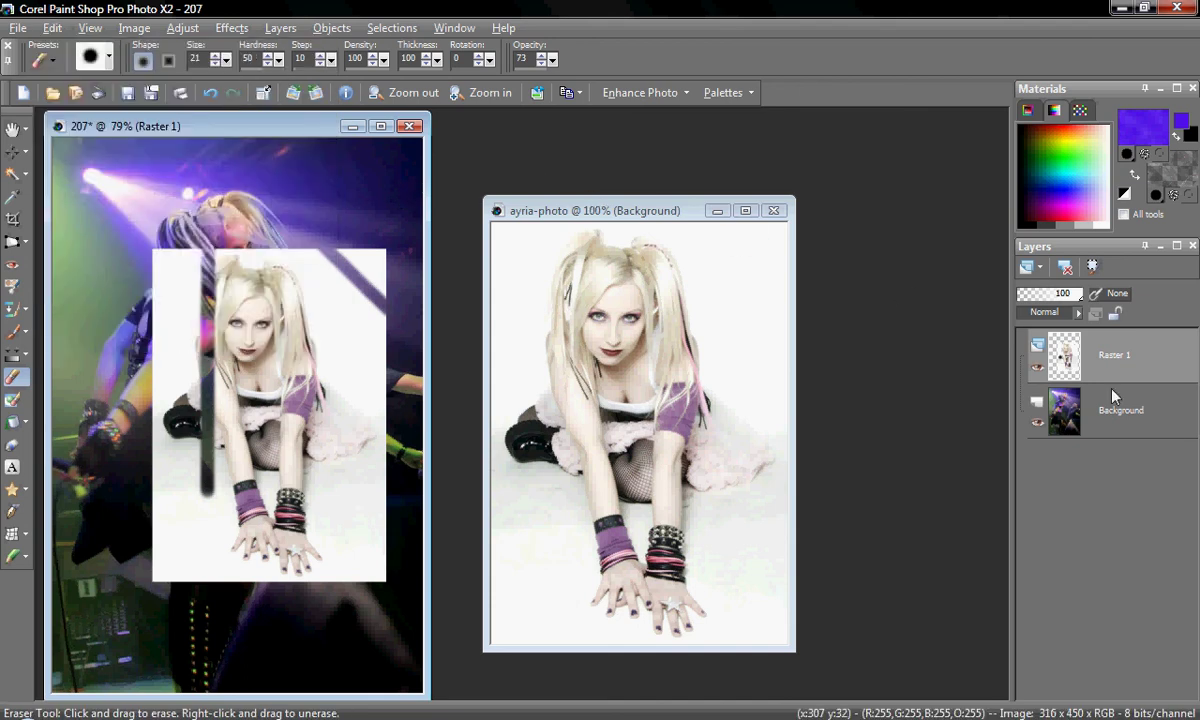
- Add a new Art Media 1 layer from the Layers palette
right_click(1107, 459)
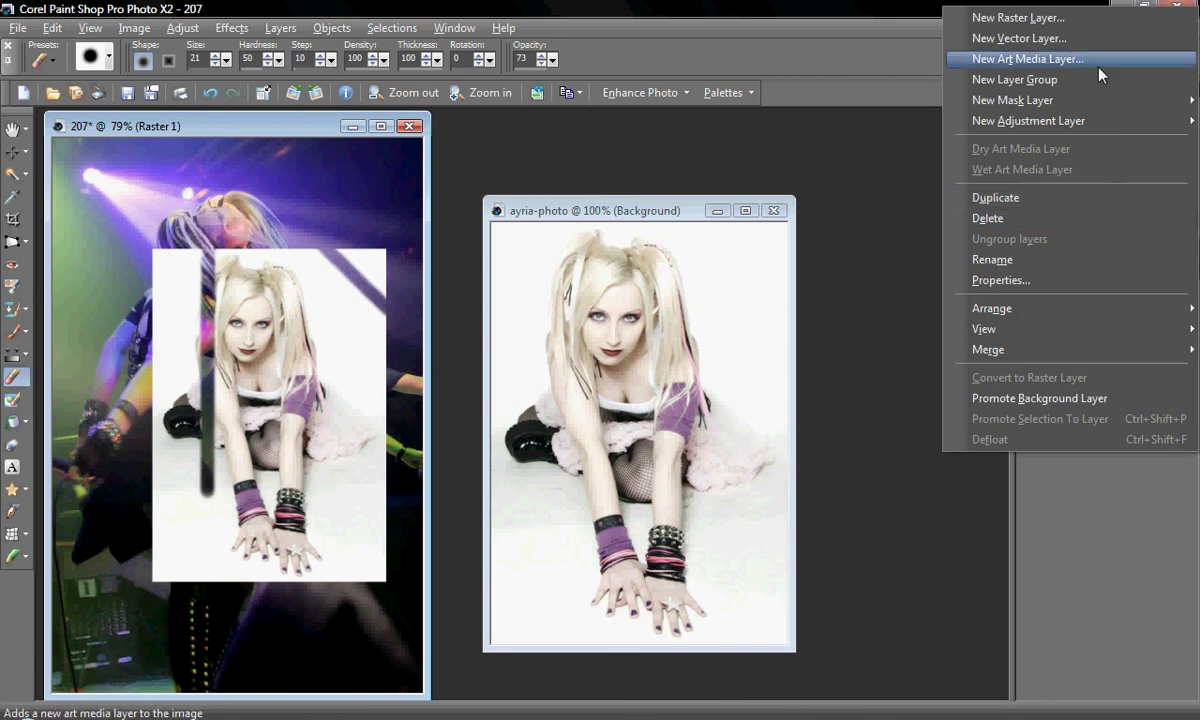
left_click(1030, 59)
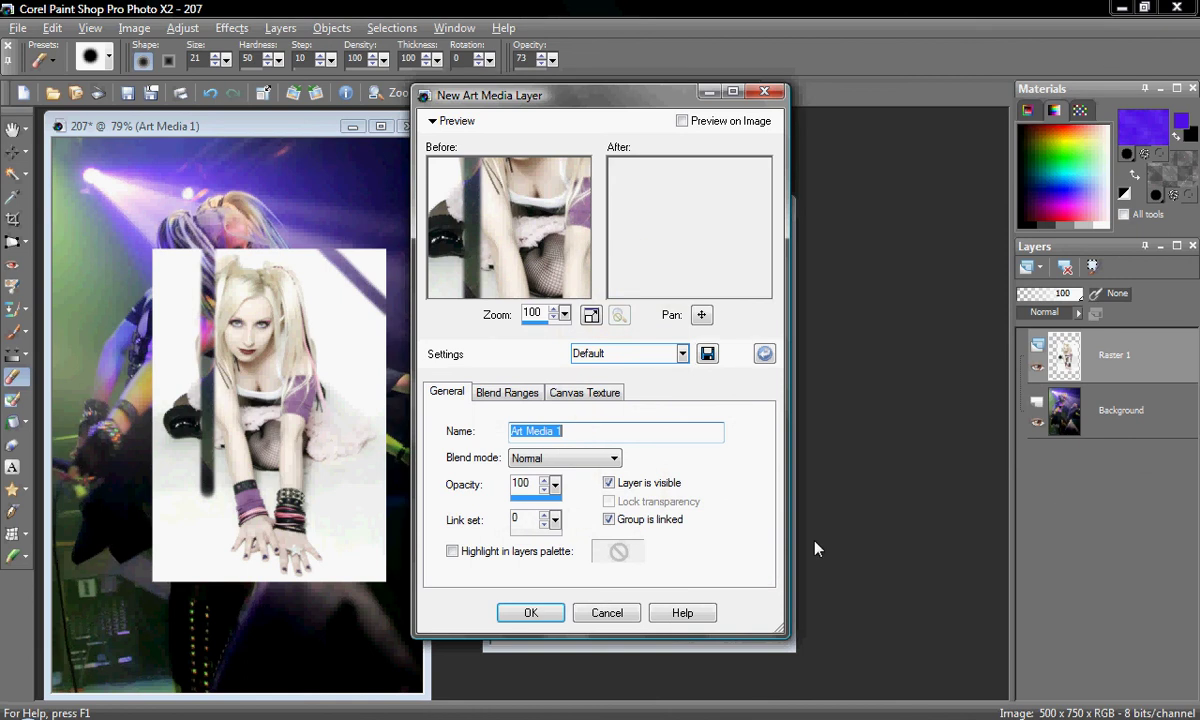
left_click(555, 613)
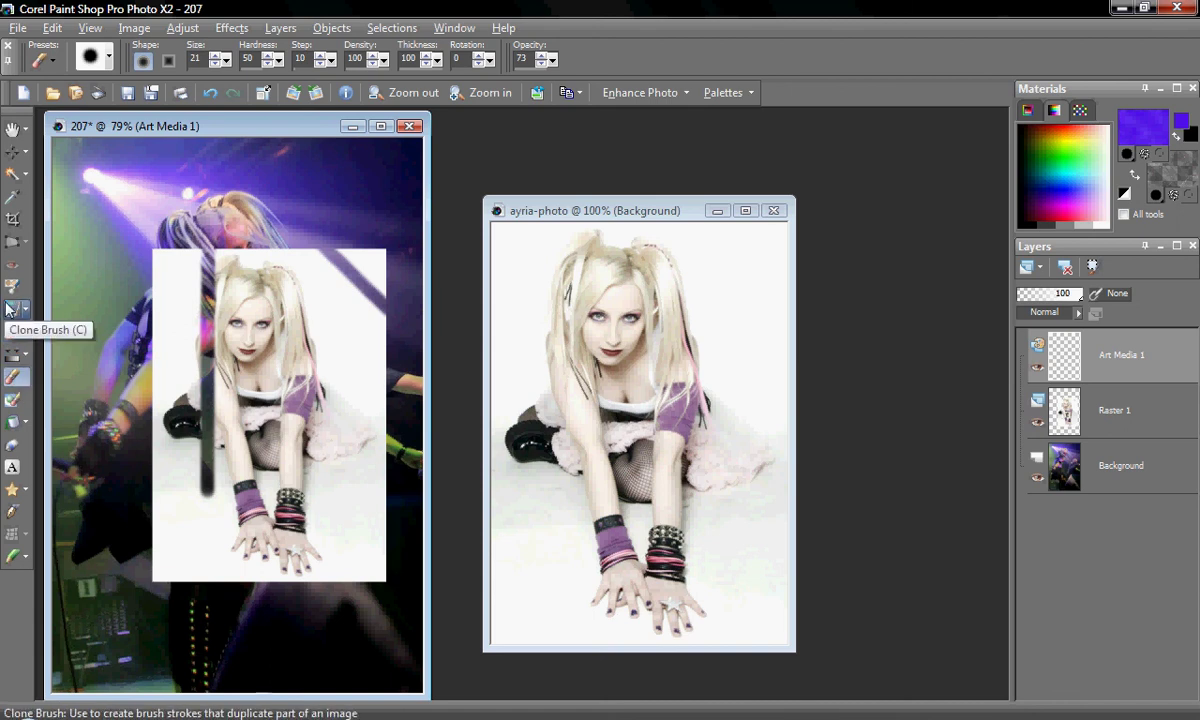
- Pick the Paint Brush and click the canvas, which brings up the rasterize prompt
left_click(12, 331)
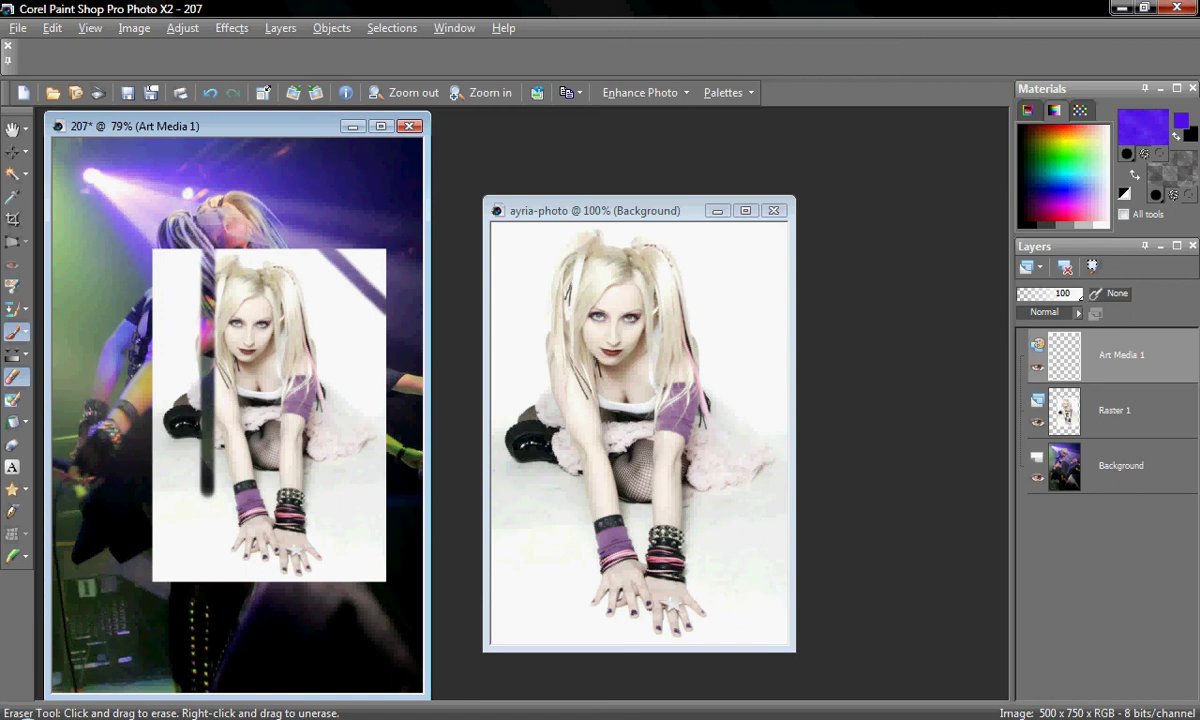
left_click(14, 332)
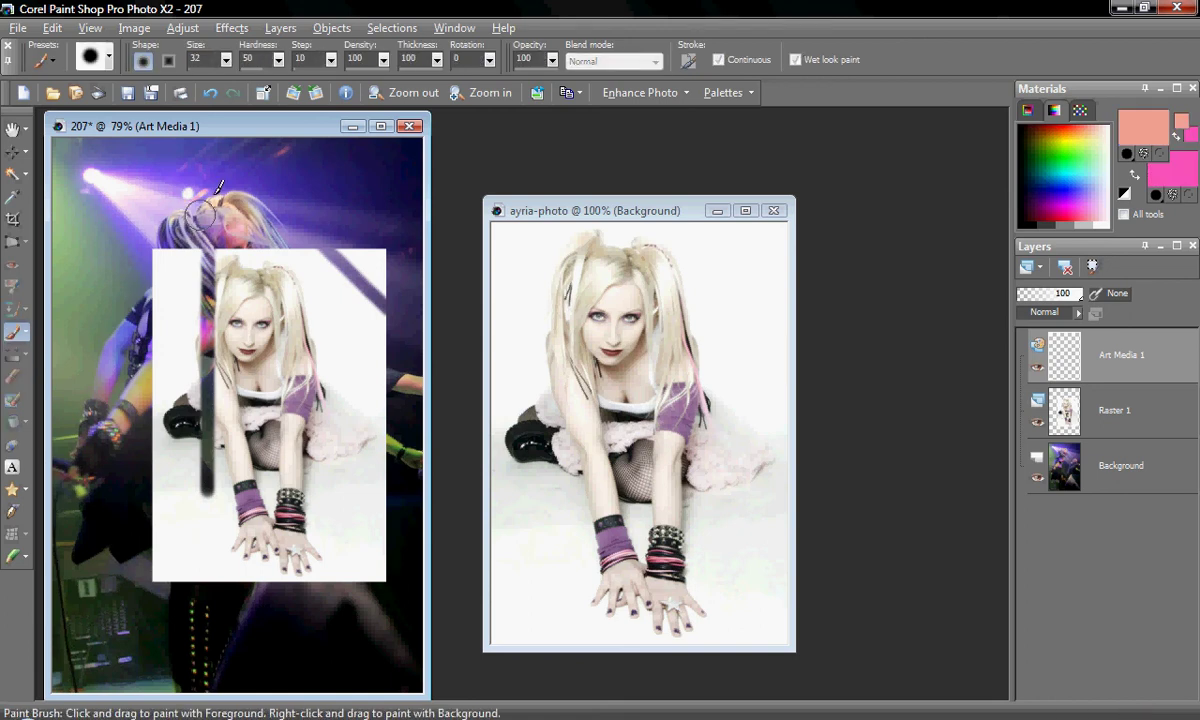
left_click(314, 167)
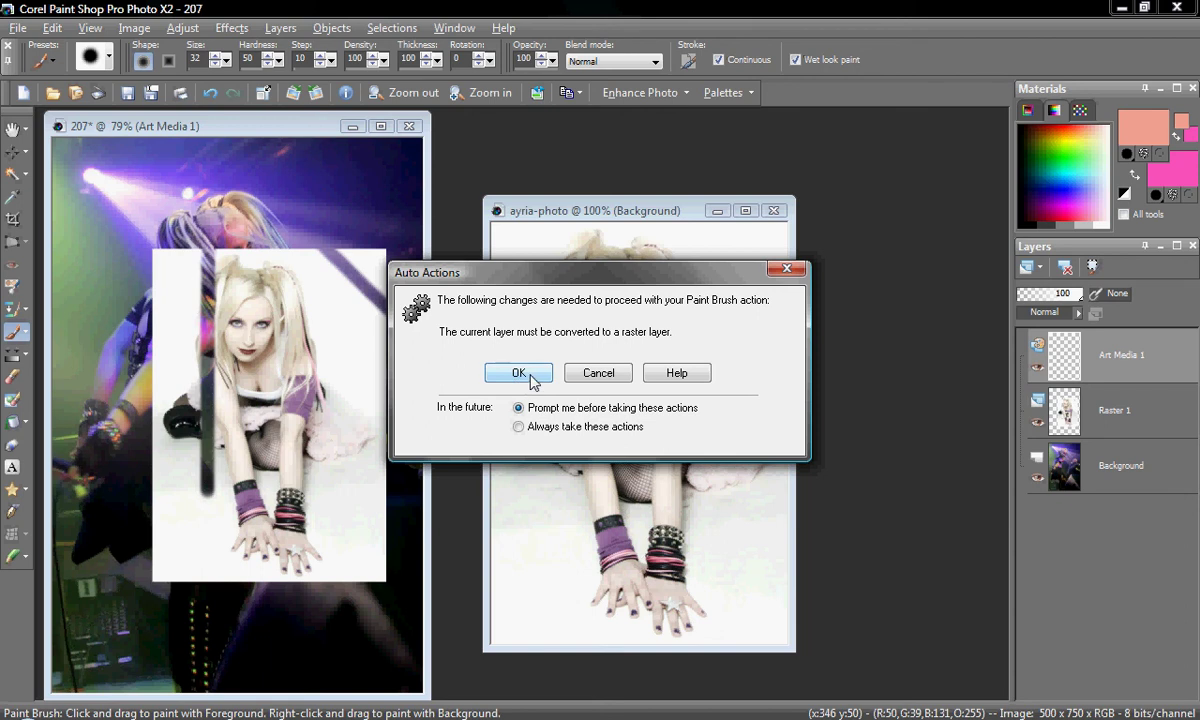
- Convert the layer to Raster 2, paint two peach strokes over the singer, and move it below Raster 1
left_click(519, 373)
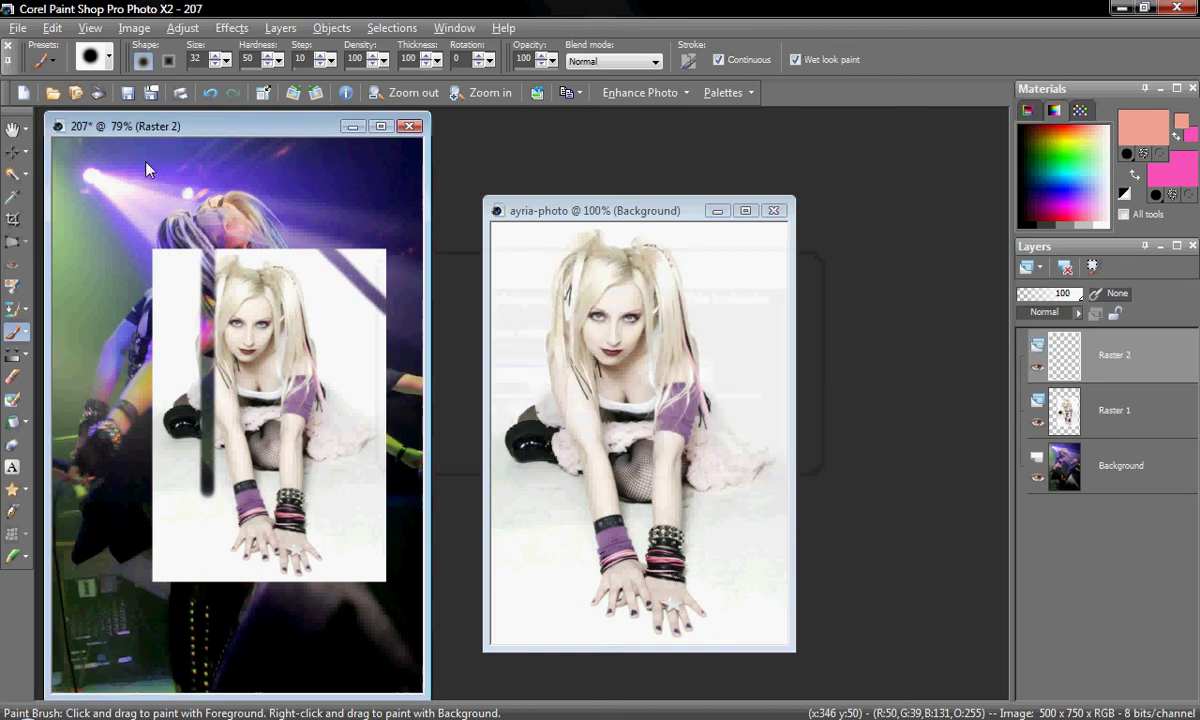
left_click_drag(160, 200, 245, 235)
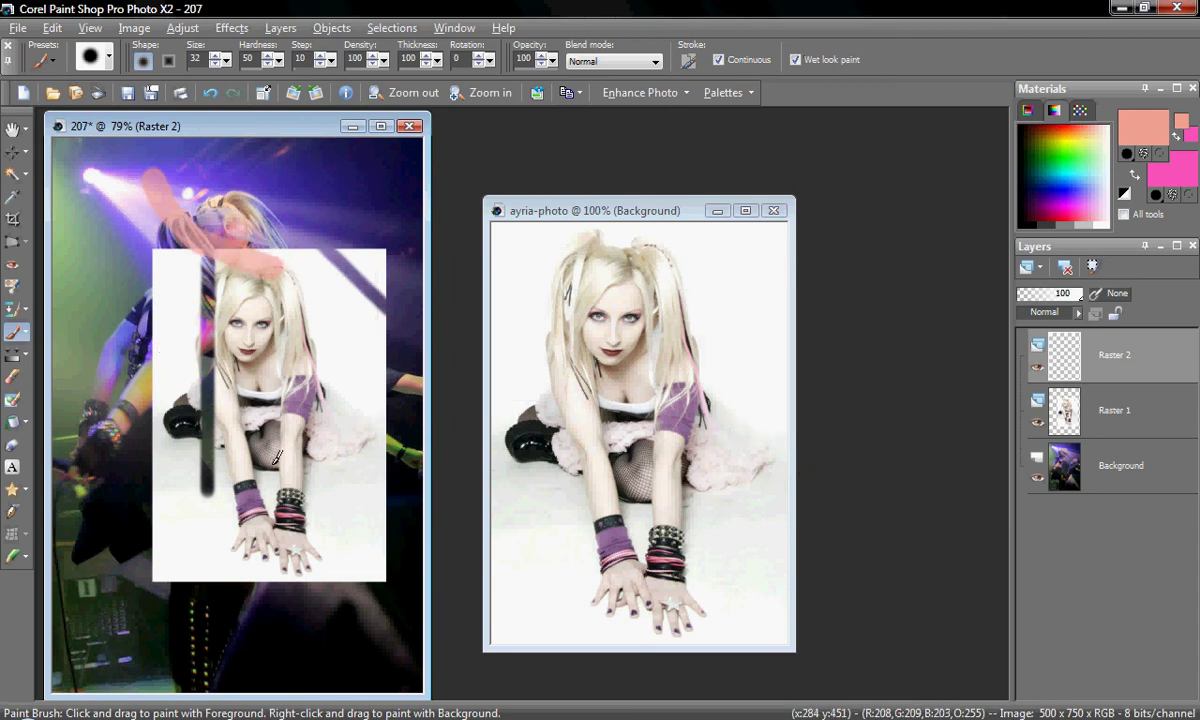
mouse_move(215, 228)
left_mouse_down()
mouse_move(268, 266)
mouse_move(318, 222)
left_mouse_up()
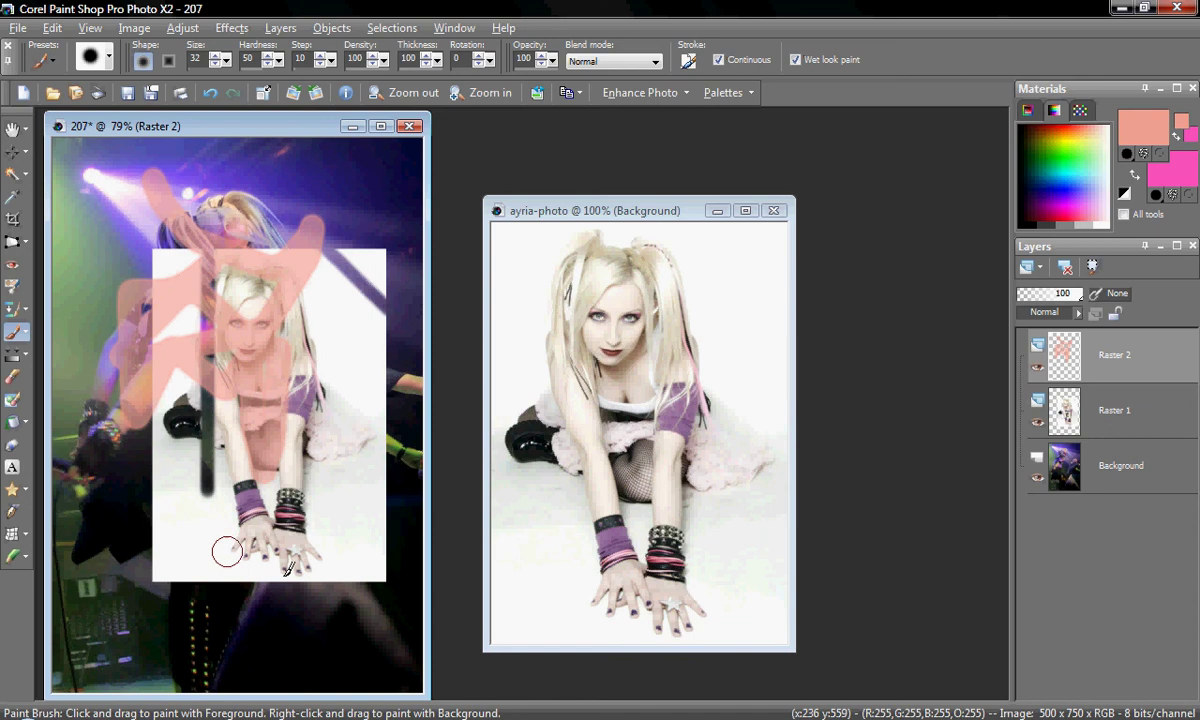
left_click_drag(1138, 355, 1155, 467)
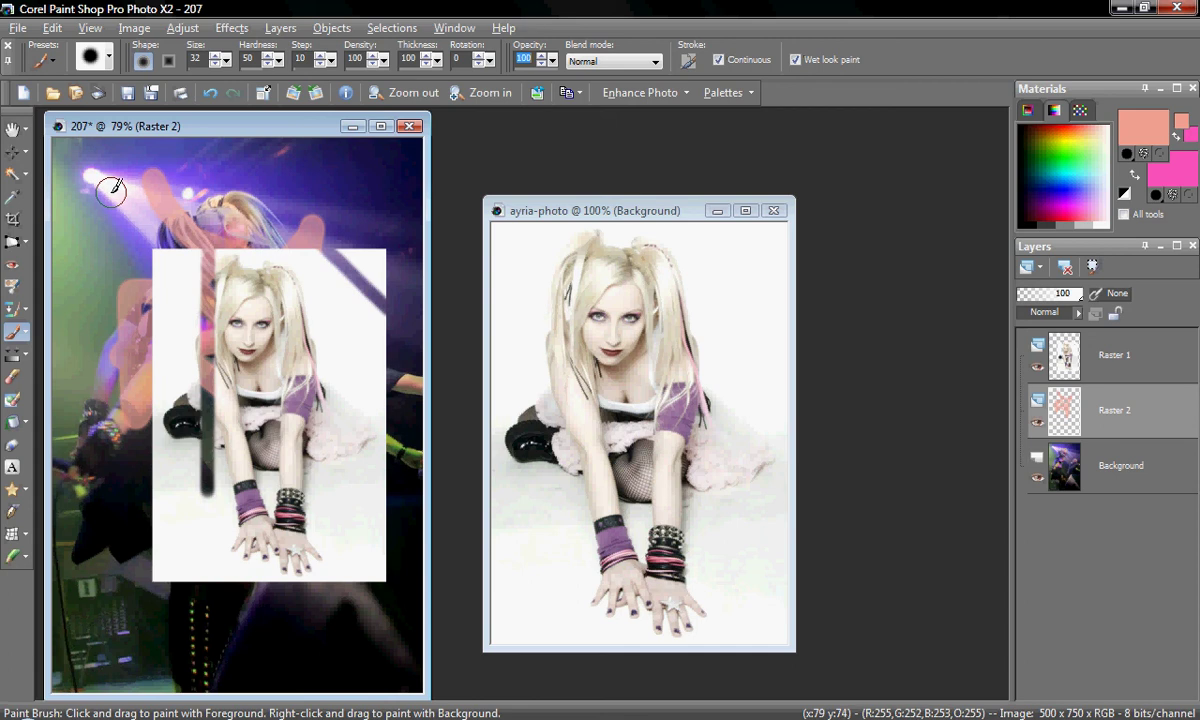
- Browse the brush tip presets and first select the klorn1 001 ornament tip
left_click(110, 58)
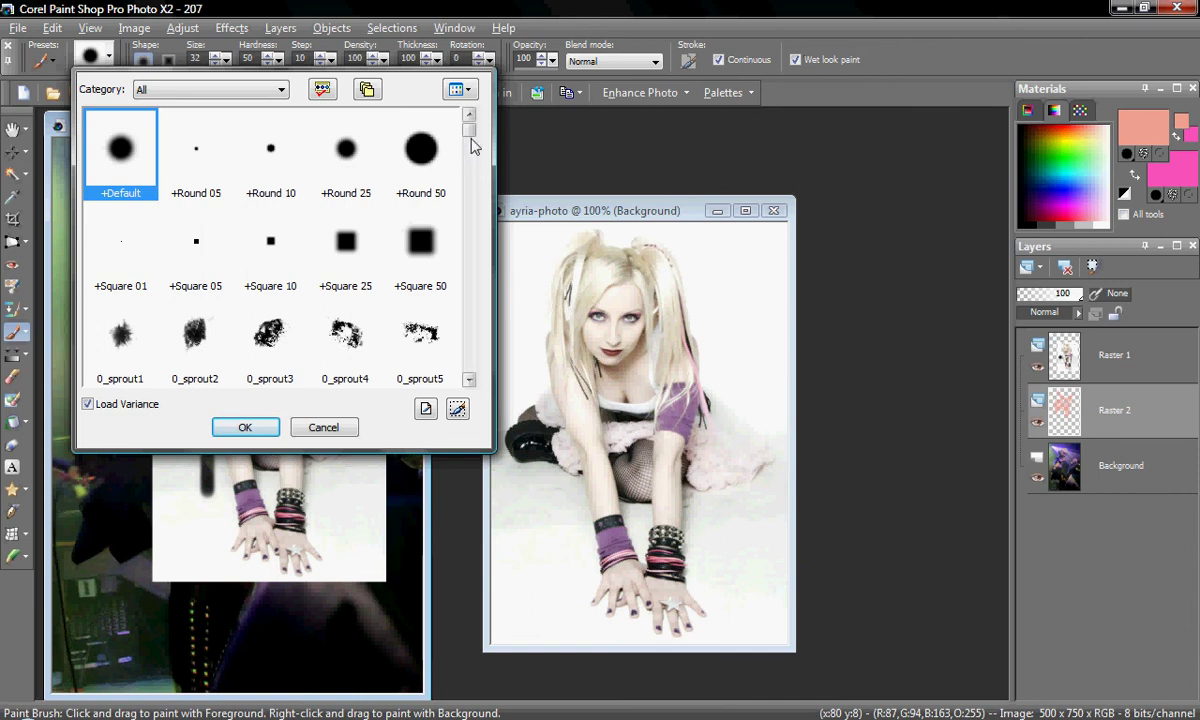
scroll(469, 155, "down", 1)
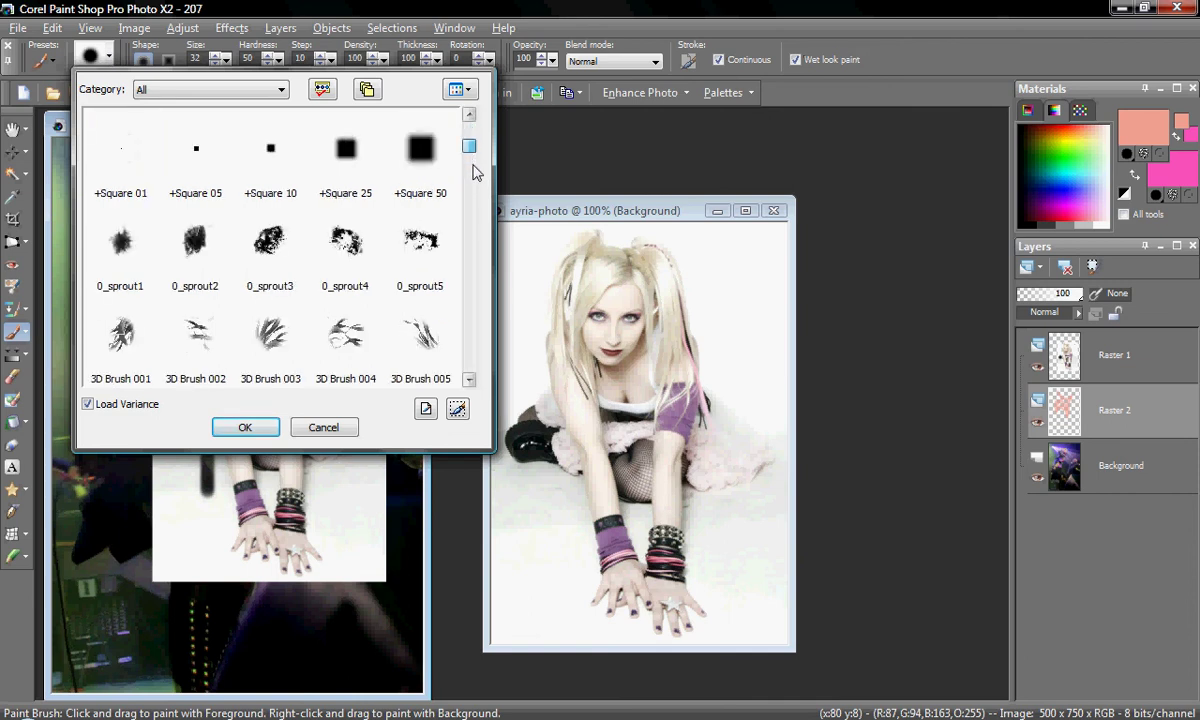
scroll(330, 260, "down", 5)
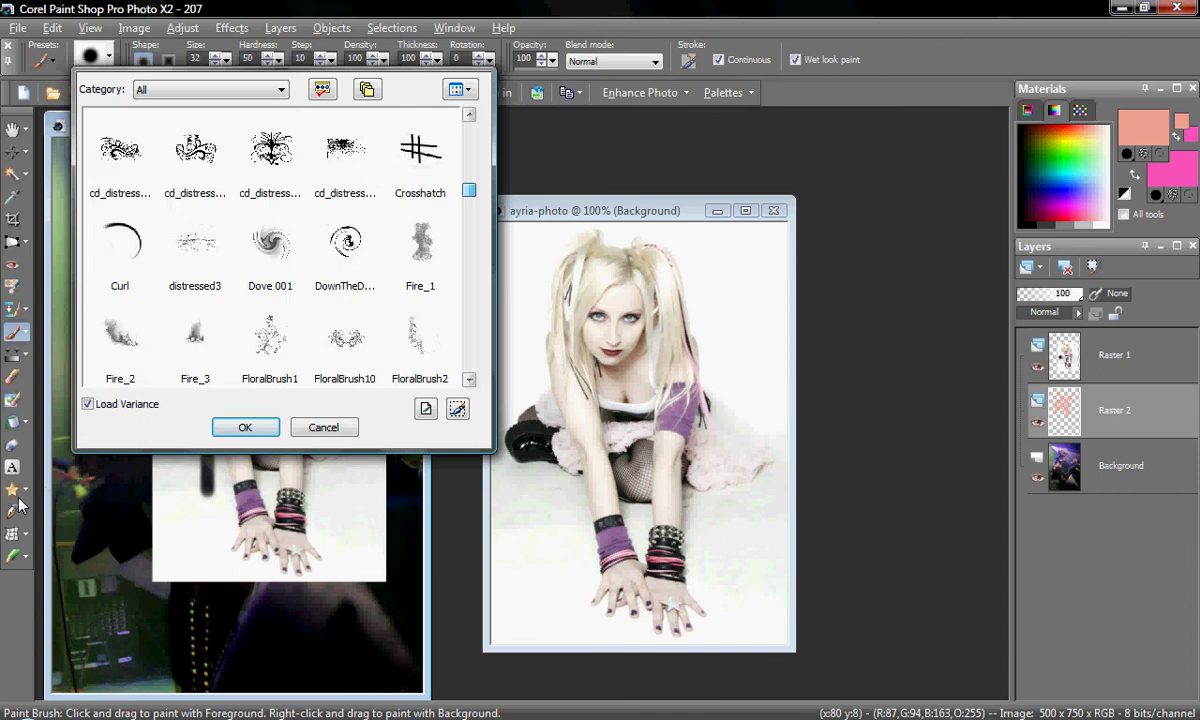
scroll(341, 275, "down", 5)
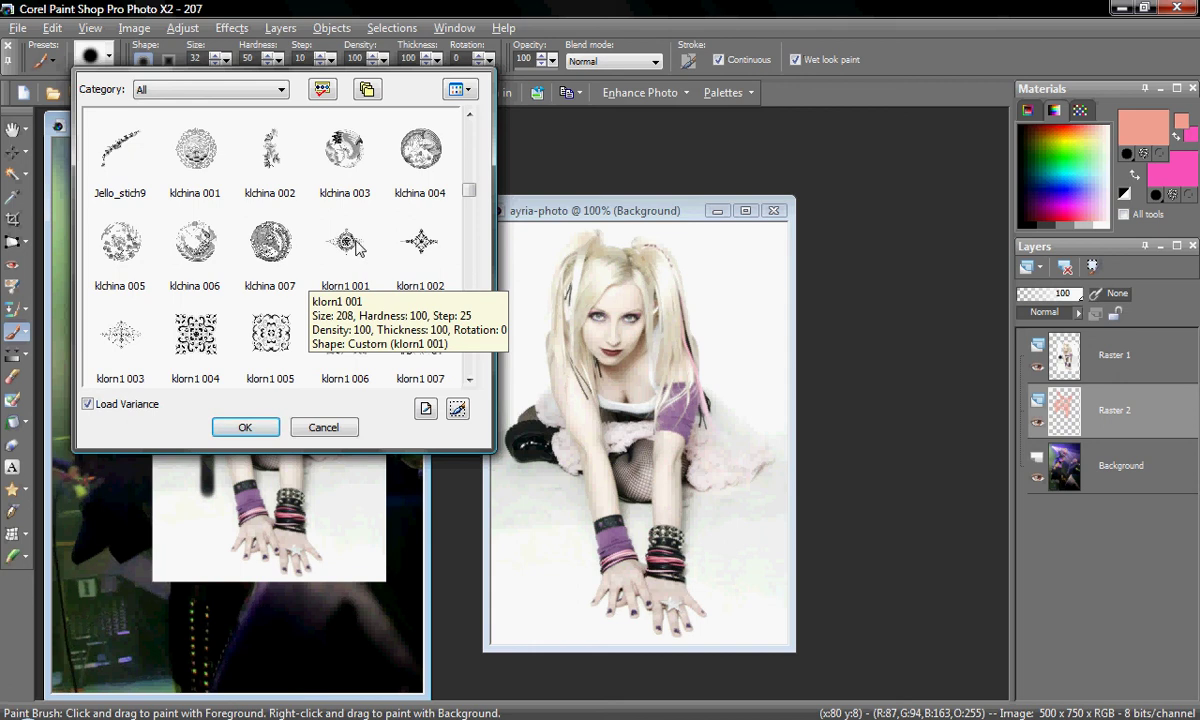
left_click(357, 247)
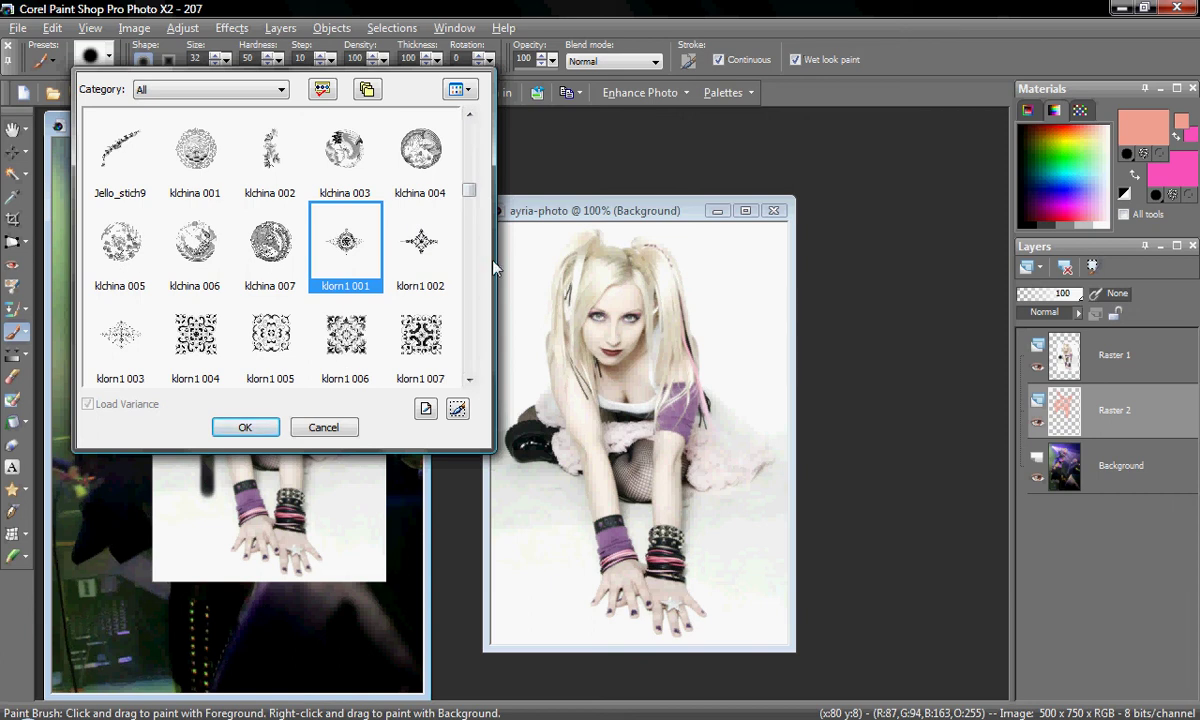
- Switch to the JascBrush4 006 swirl tip and stamp a flourish at the photo's top-left
left_click(469, 115)
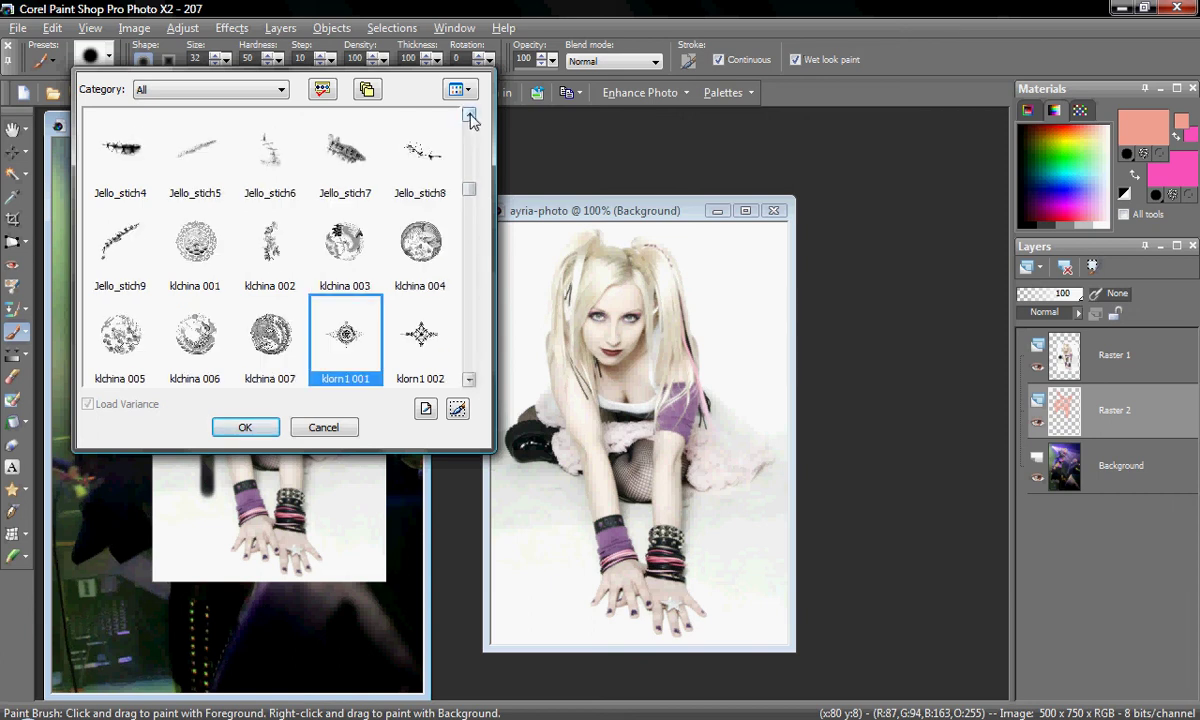
left_click(469, 115)
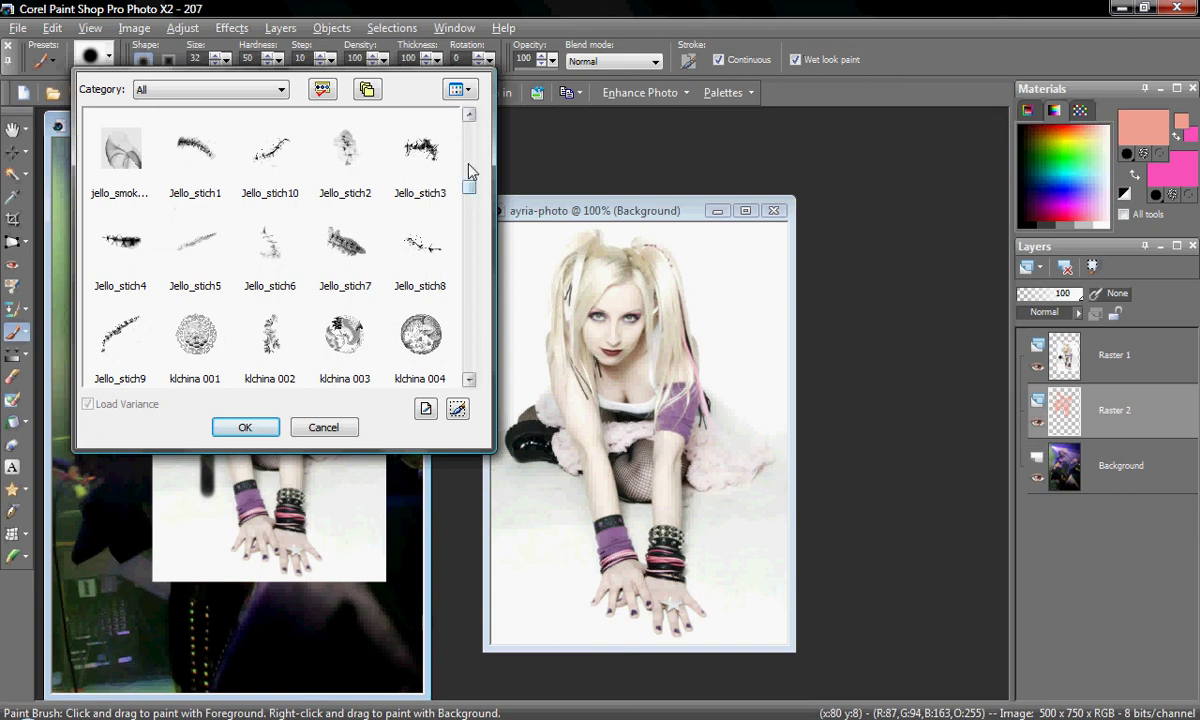
left_click(469, 115)
left_click(469, 115)
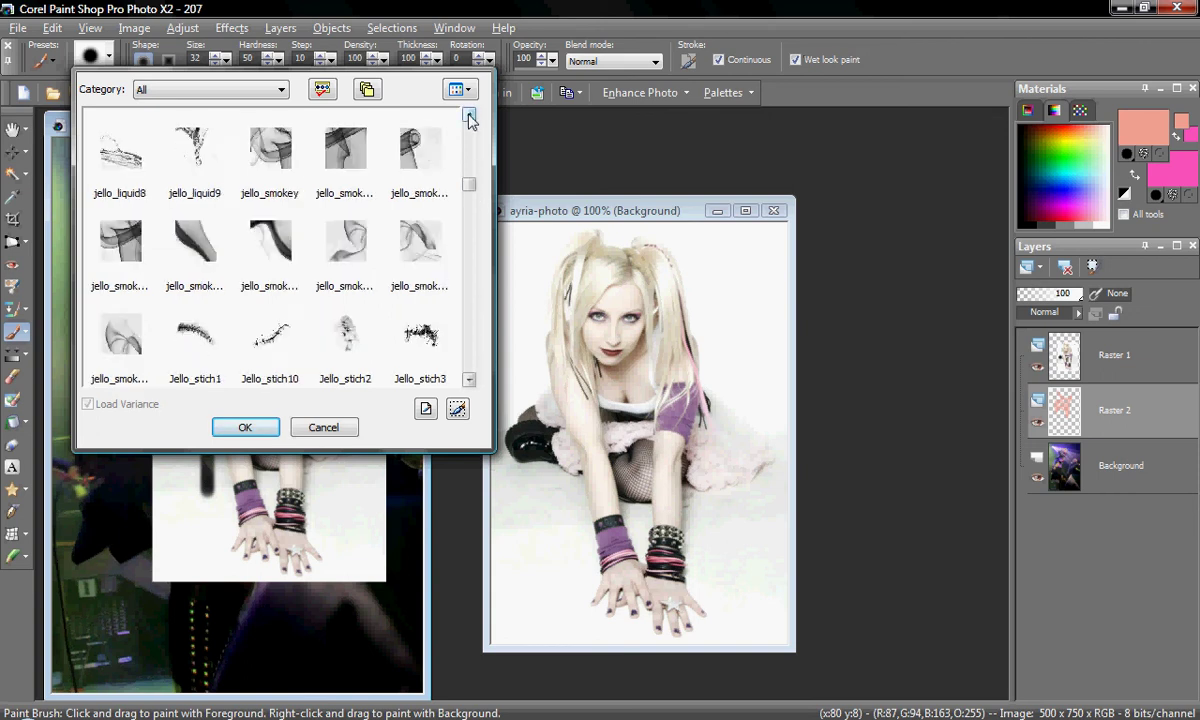
left_click(469, 115)
left_click(469, 115)
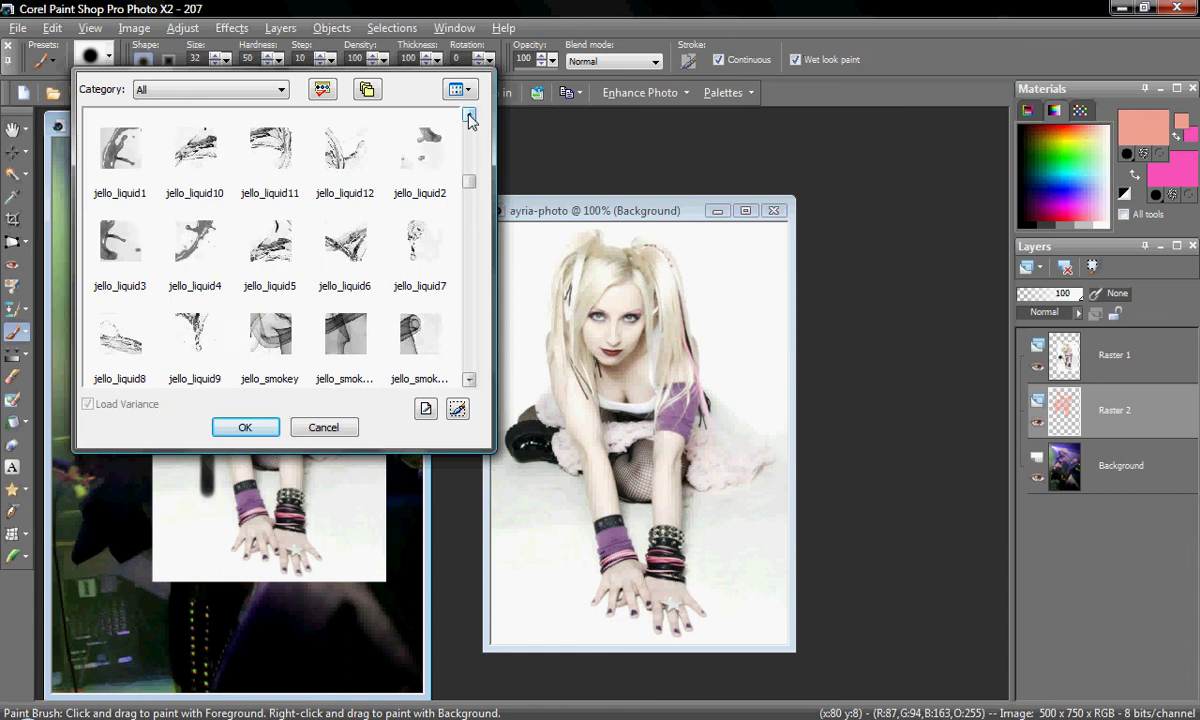
left_click(469, 115)
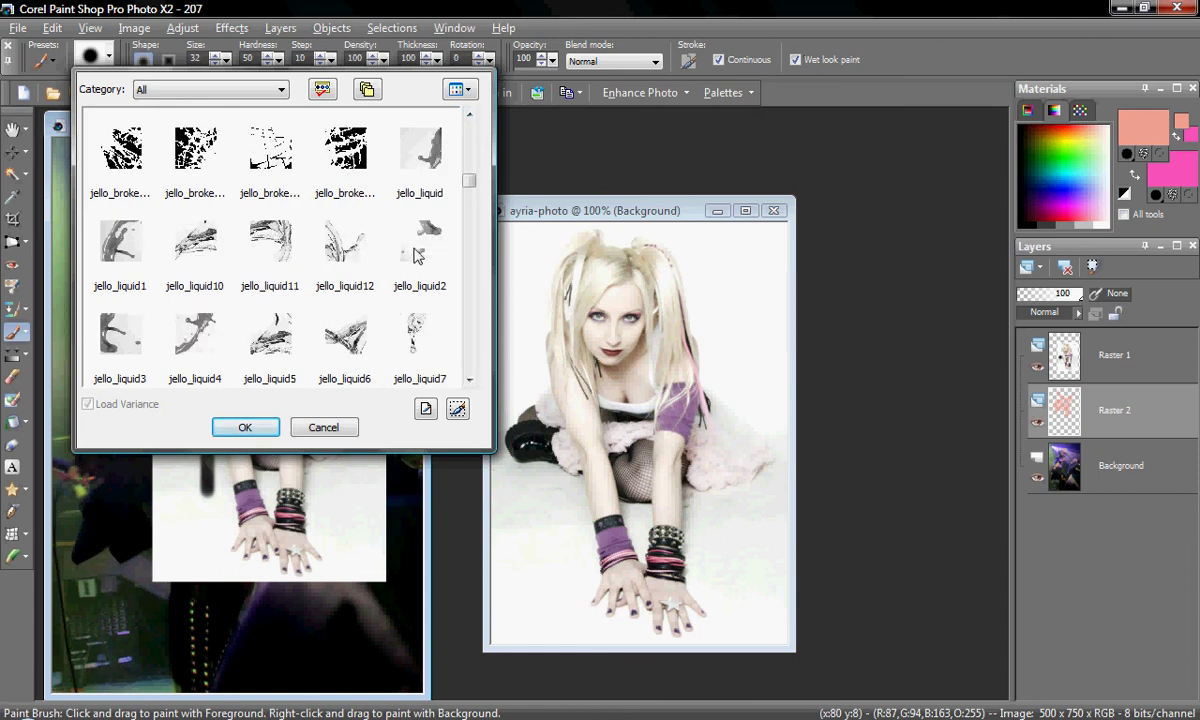
left_click(468, 116)
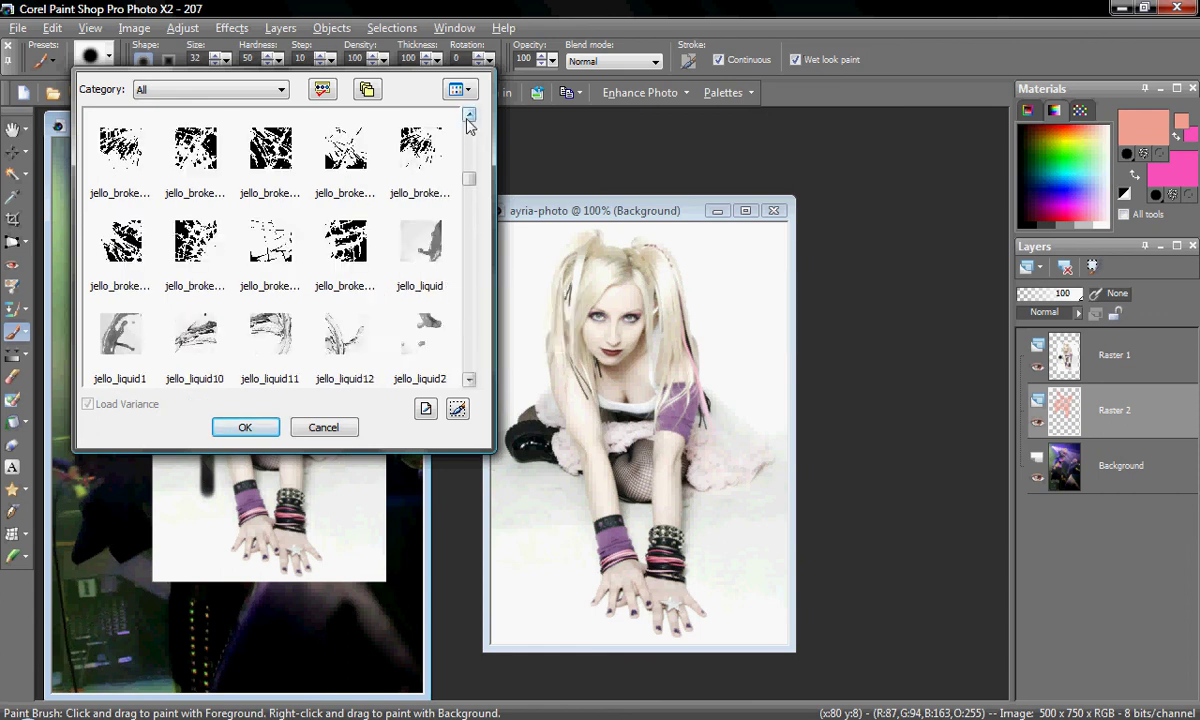
left_click(468, 116)
left_click(468, 116)
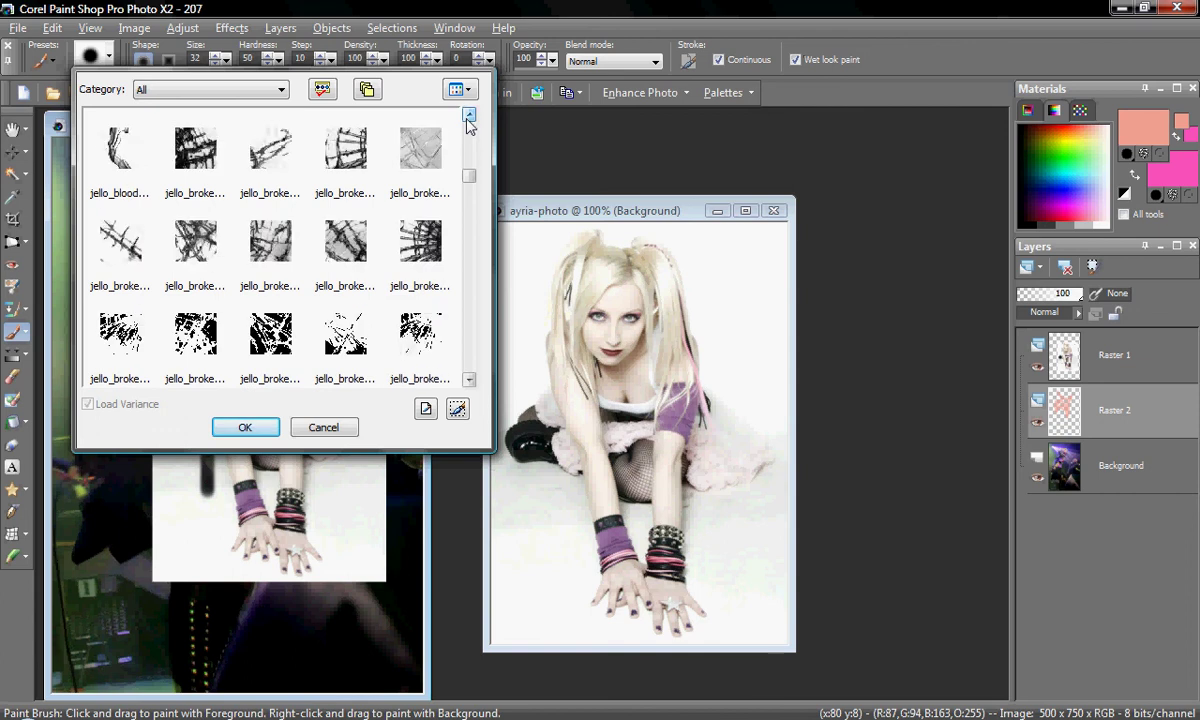
left_click(468, 116)
left_click(468, 116)
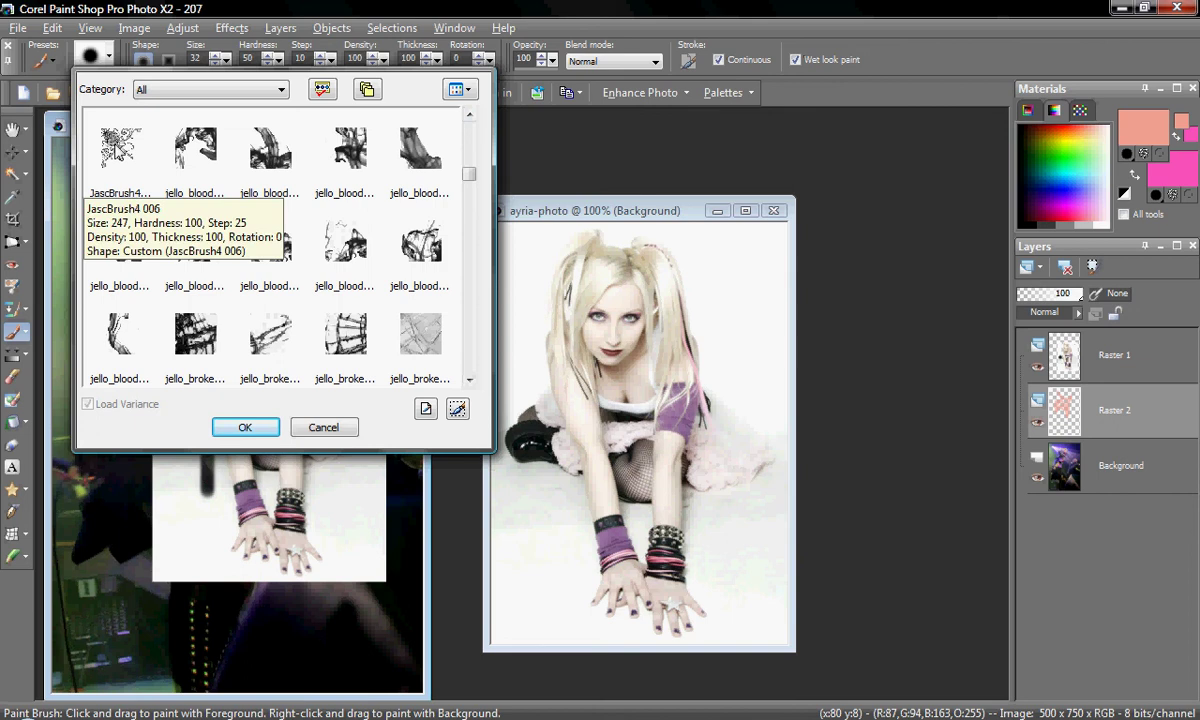
left_click(110, 162)
left_click(245, 427)
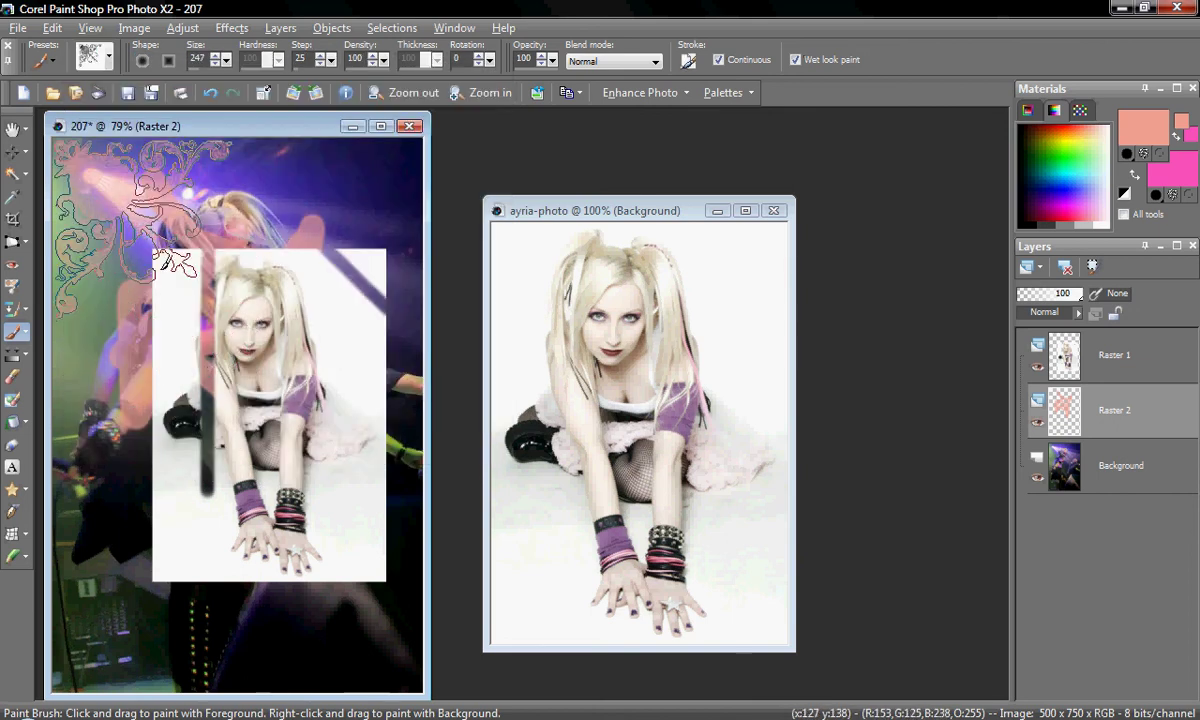
left_click(150, 238)
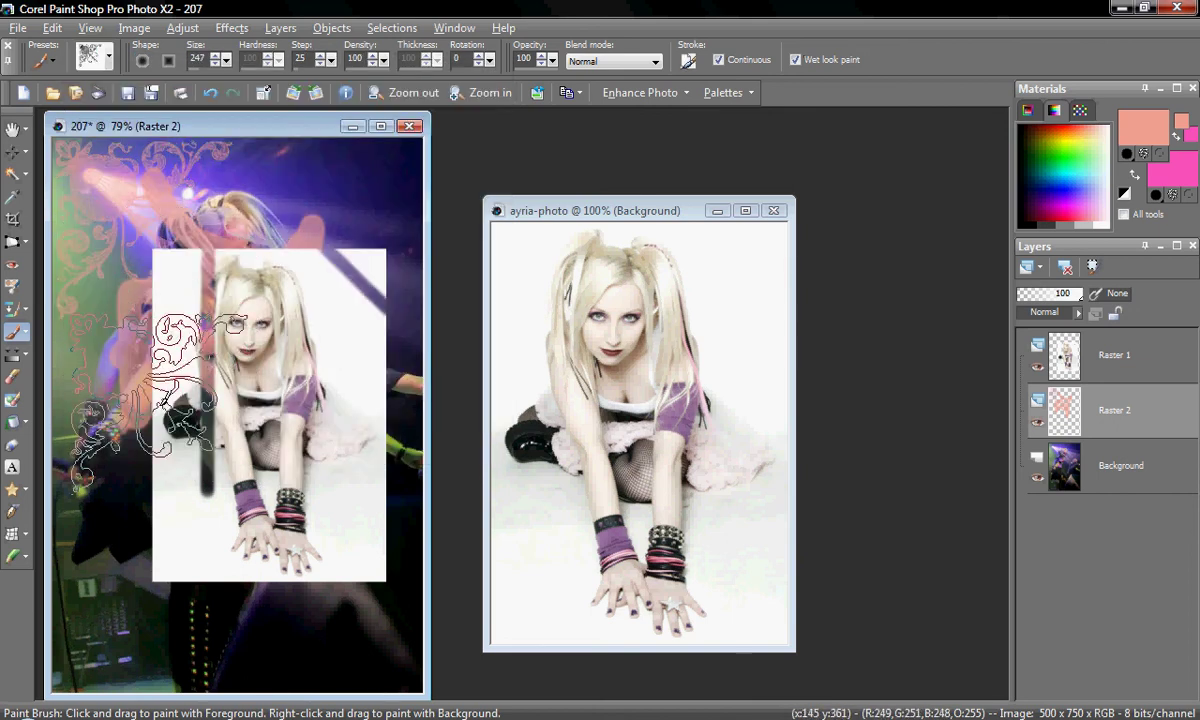
- Select the Background Eraser Tool and make the Raster 1 portrait layer active in the Layers palette
left_click(12, 402)
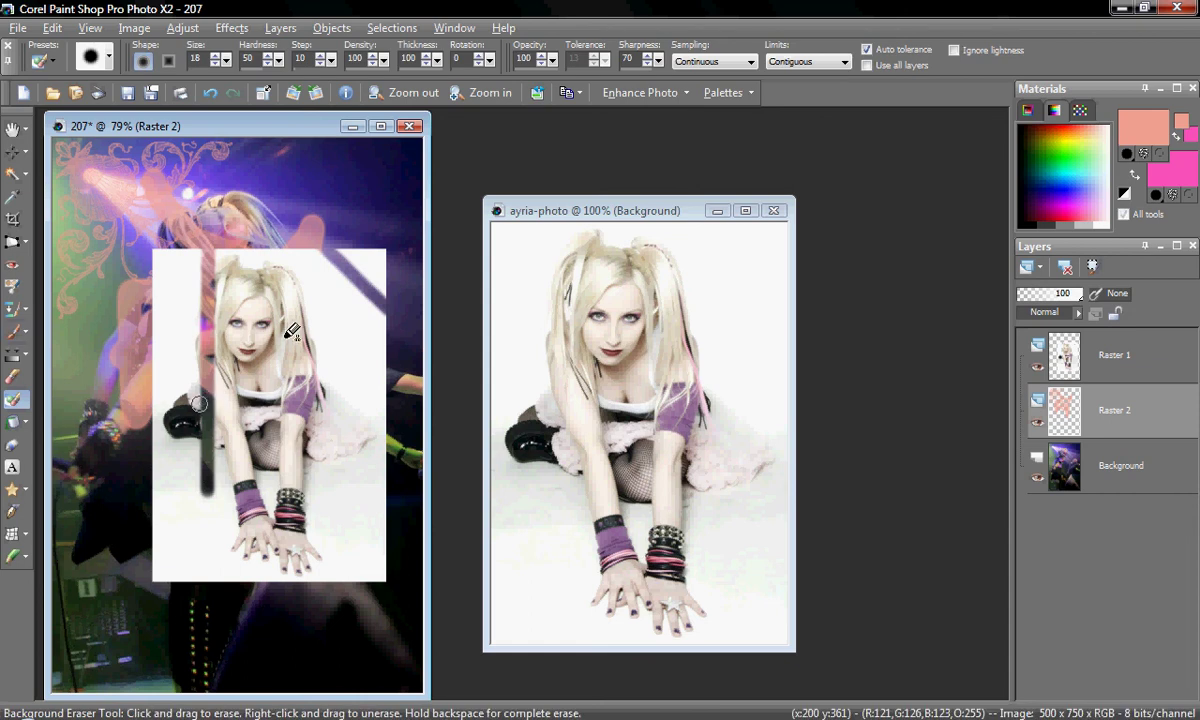
scroll(270, 315, "up", 1)
scroll(290, 335, "up", 1)
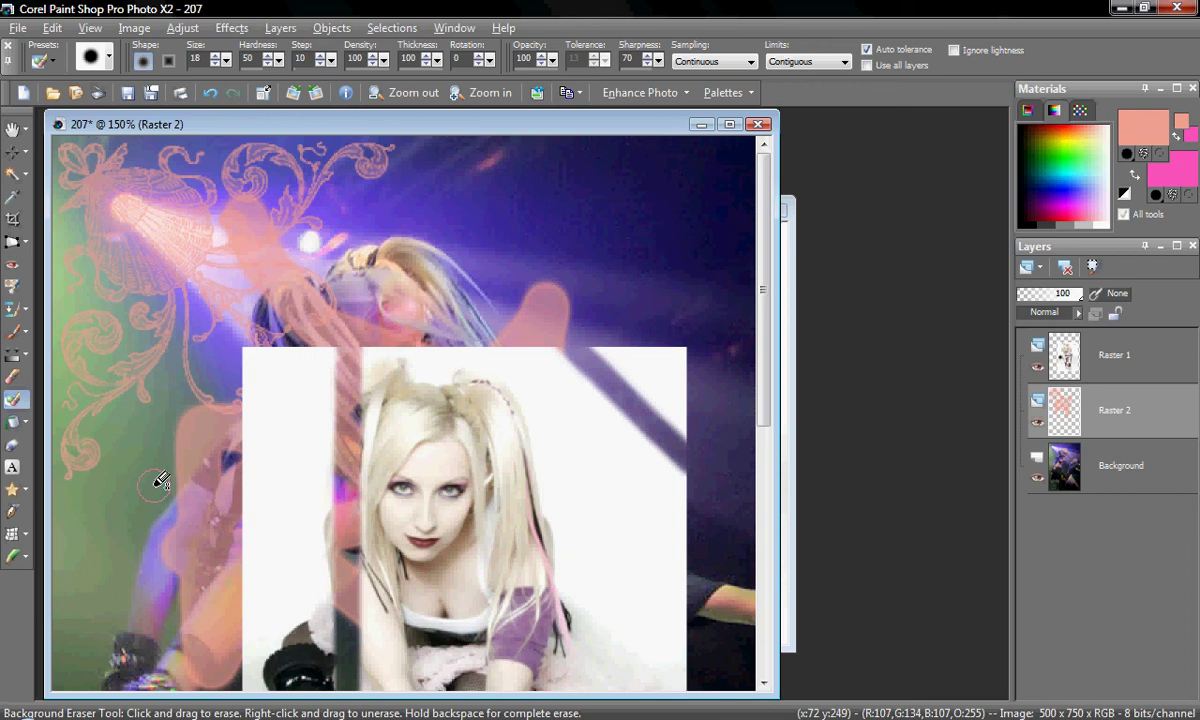
scroll(160, 481, "up", 1)
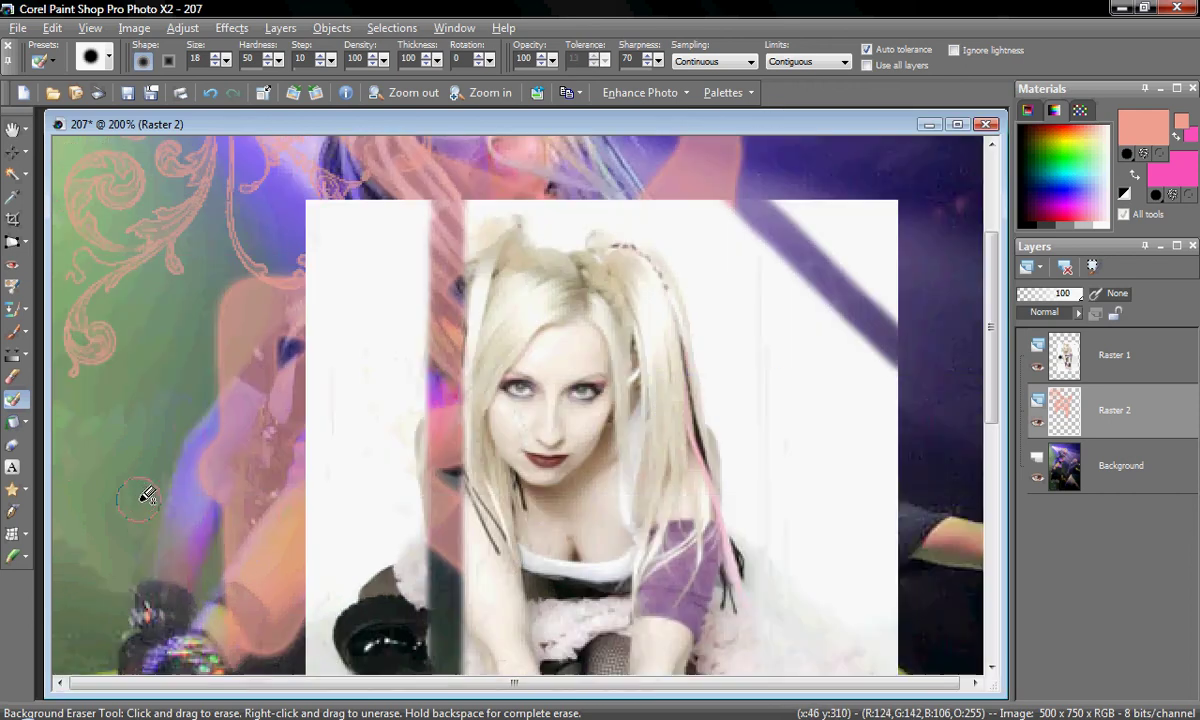
scroll(147, 495, "down", 2)
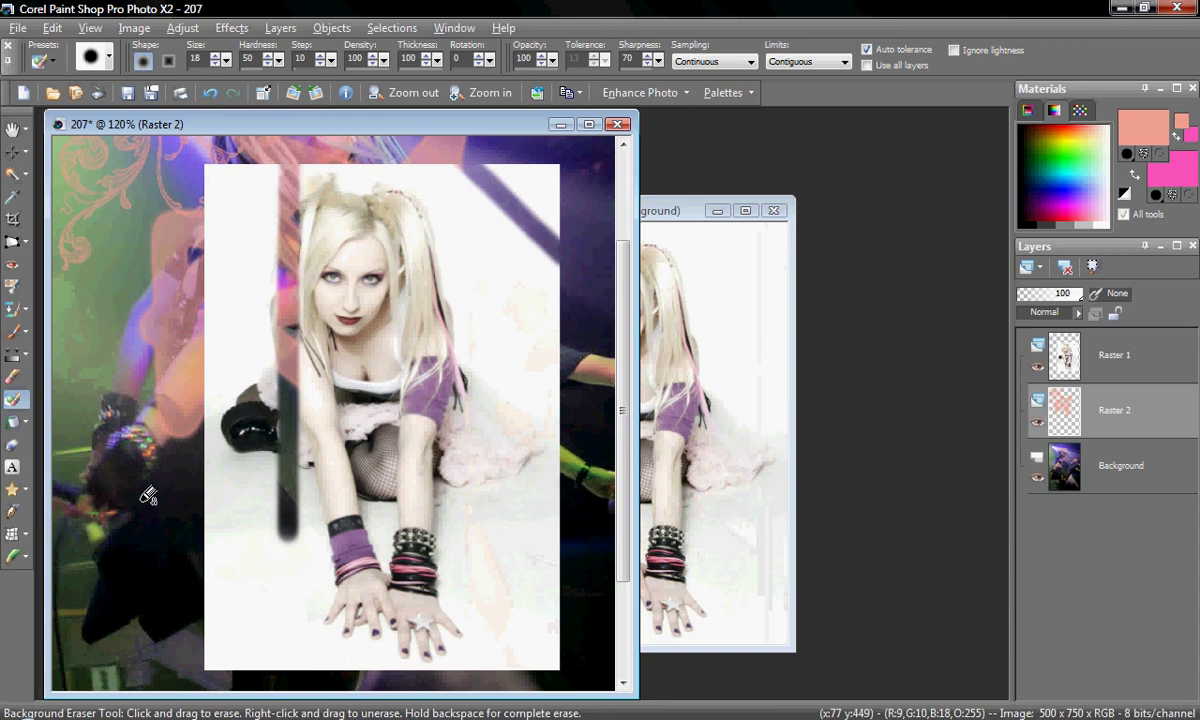
left_click(1146, 362)
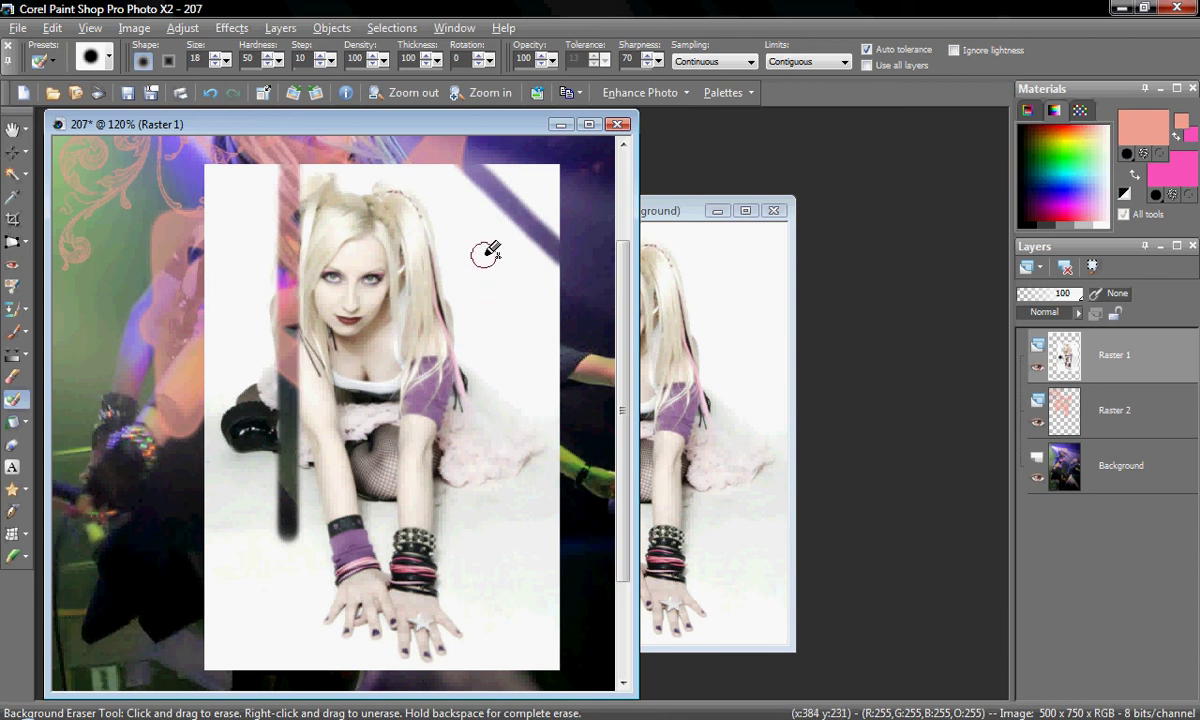
- Erase the white backdrop right of the hair in two strokes and beside the left wrist
mouse_move(484, 255)
left_mouse_down()
mouse_move(432, 228)
mouse_move(458, 337)
left_mouse_up()
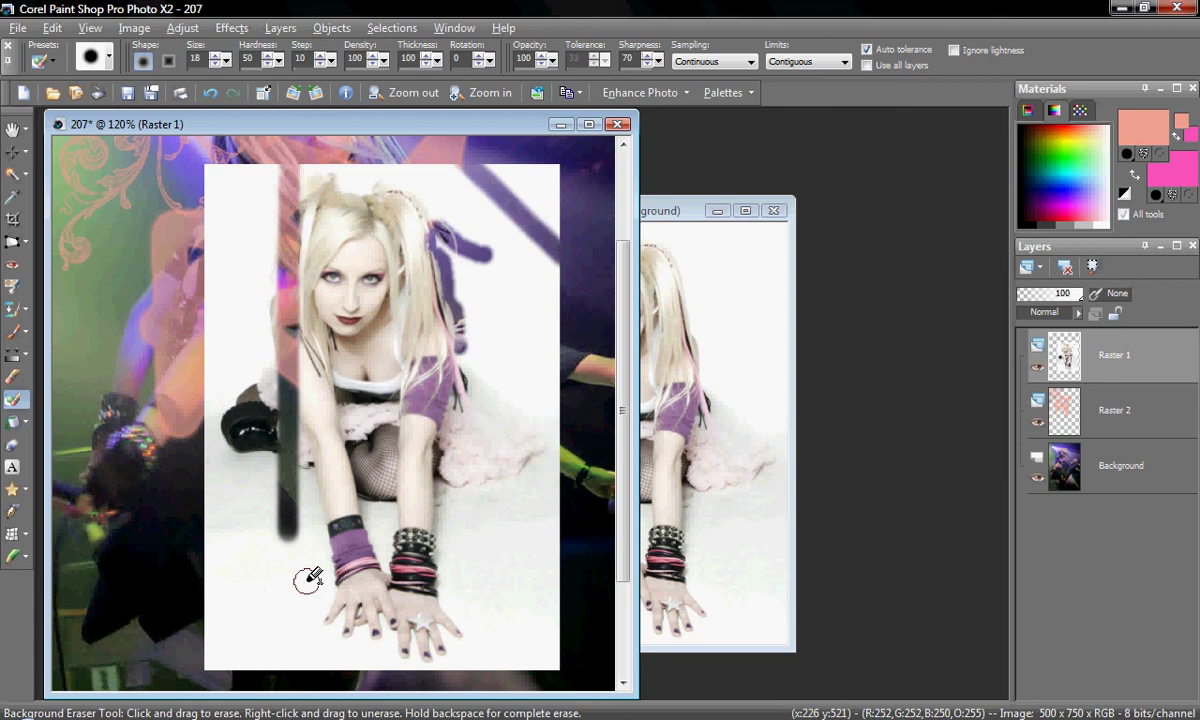
mouse_move(310, 578)
left_mouse_down()
mouse_move(330, 543)
mouse_move(312, 532)
mouse_move(293, 540)
mouse_move(289, 587)
left_mouse_up()
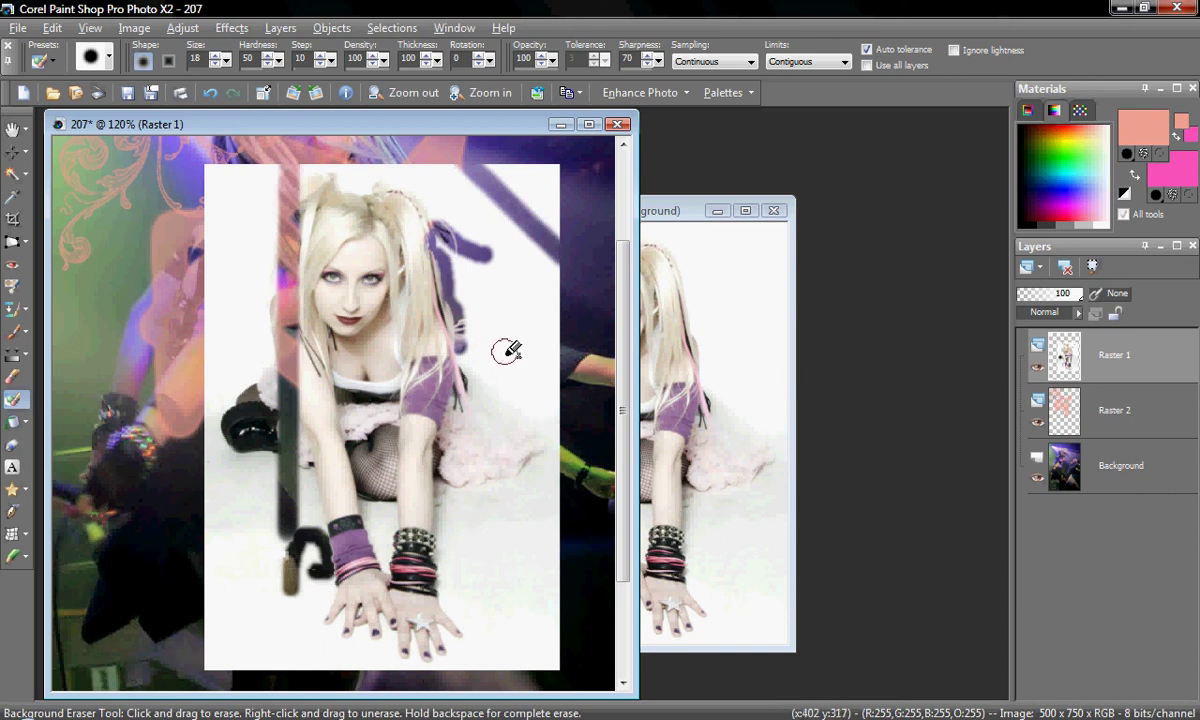
mouse_move(509, 336)
left_mouse_down()
mouse_move(477, 401)
mouse_move(486, 440)
mouse_move(511, 455)
mouse_move(500, 474)
left_mouse_up()
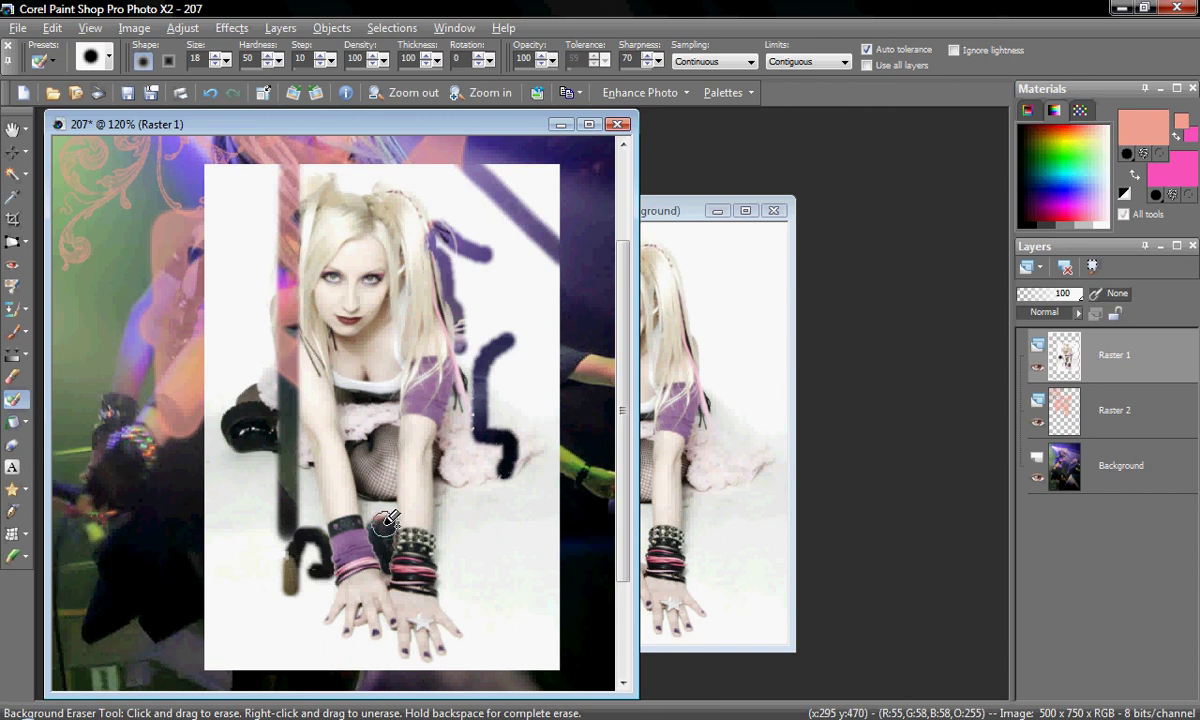
- Zoom in on the hands and erase the white gap between the purple and studded bracelets
scroll(388, 518, "up", 3)
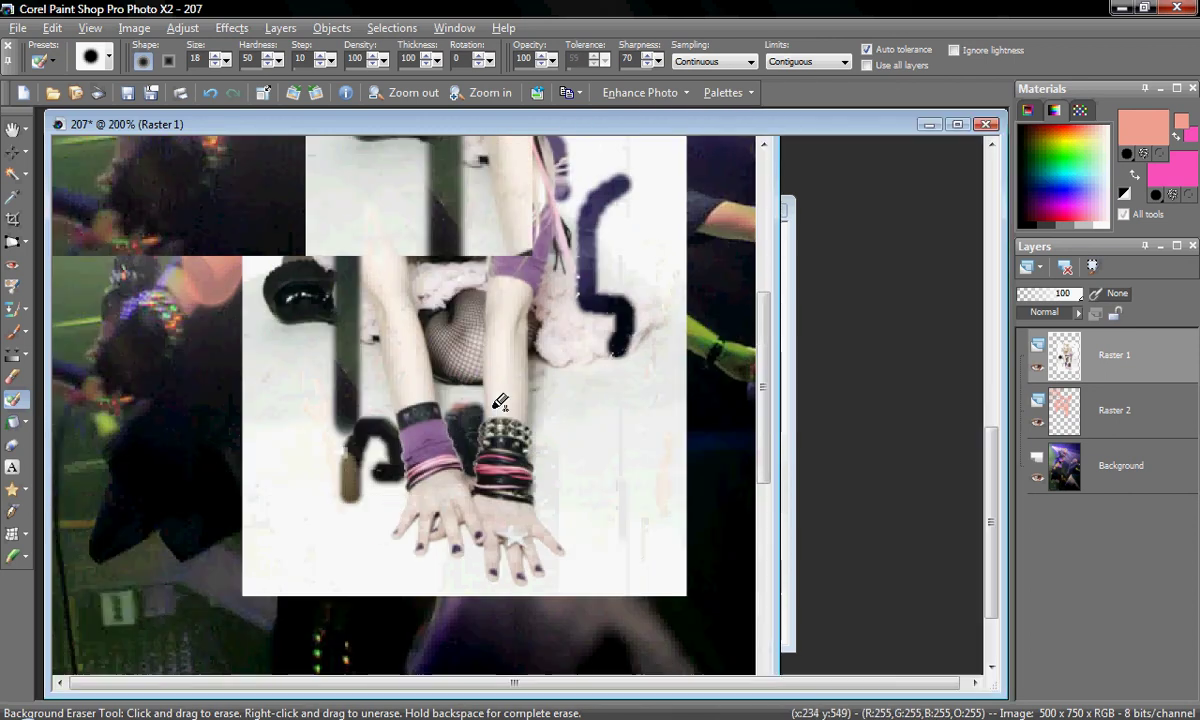
scroll(498, 408, "up", 1)
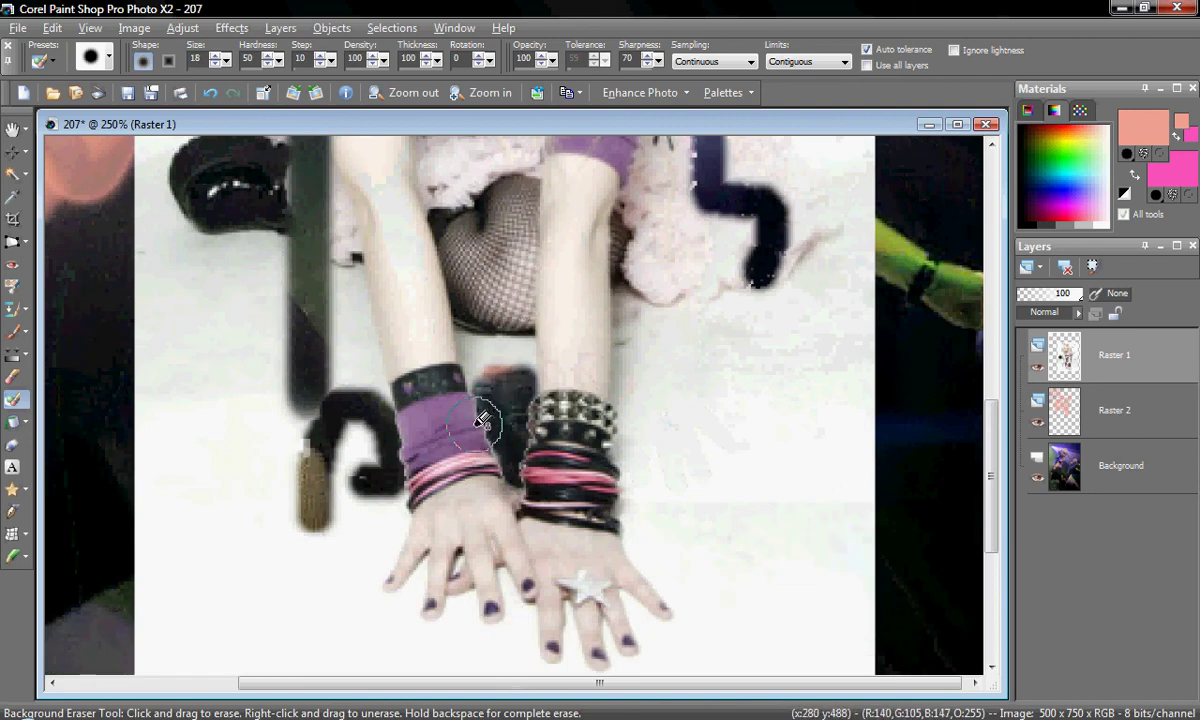
scroll(489, 418, "up", 1)
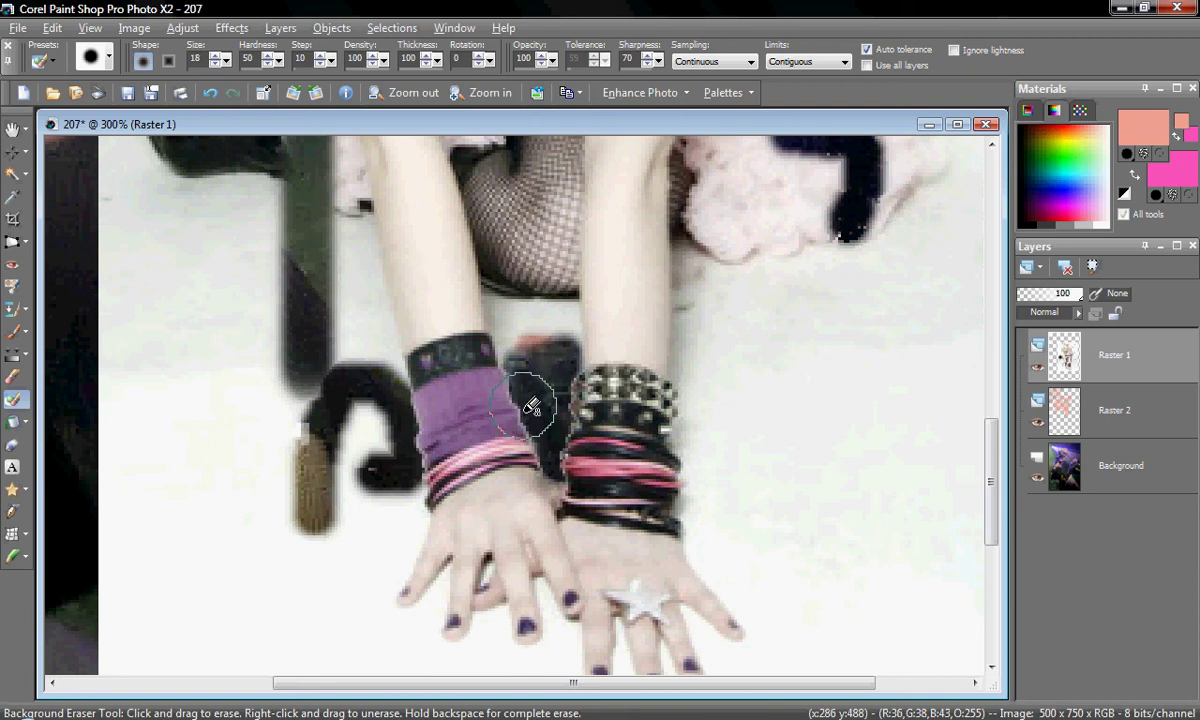
scroll(535, 405, "up", 2)
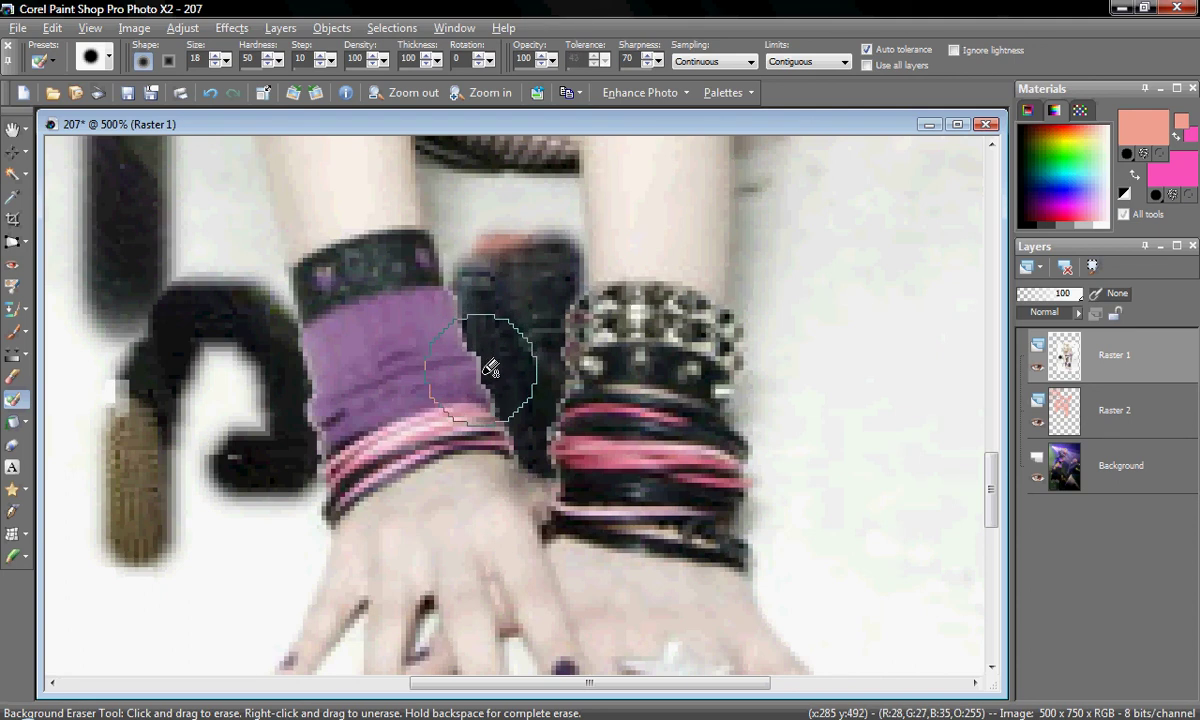
mouse_move(490, 368)
left_mouse_down()
mouse_move(530, 320)
mouse_move(480, 410)
mouse_move(505, 400)
mouse_move(545, 428)
left_mouse_up()
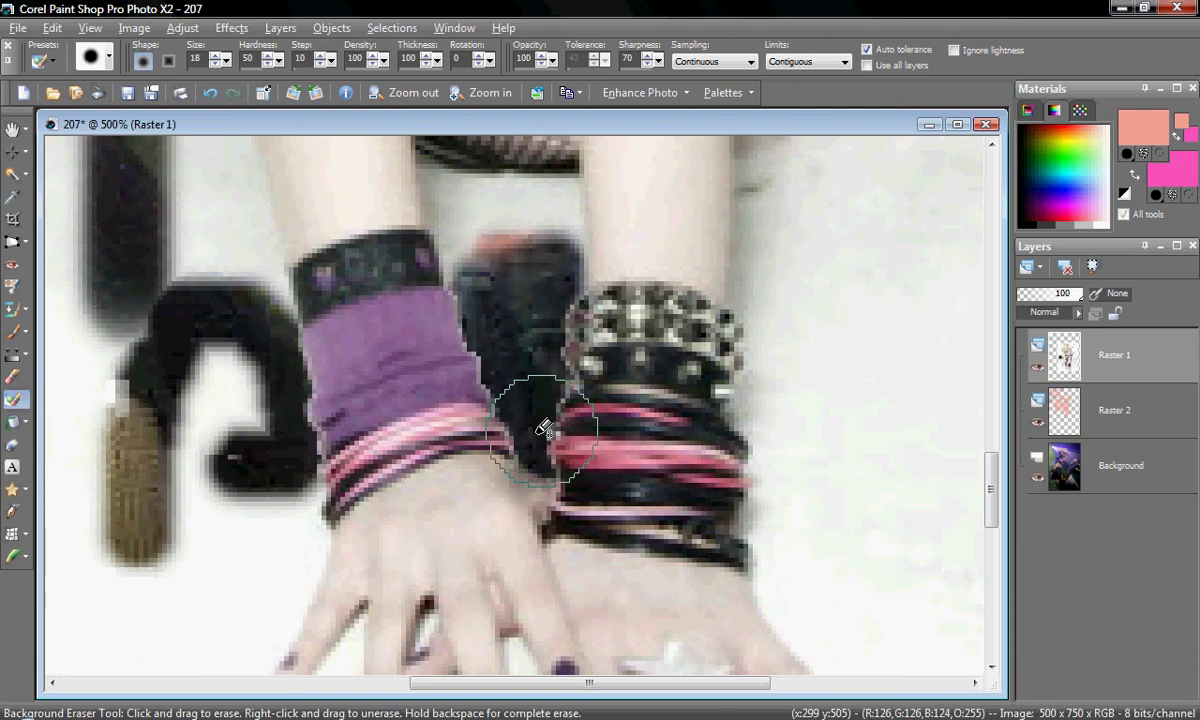
scroll(545, 428, "down", 4)
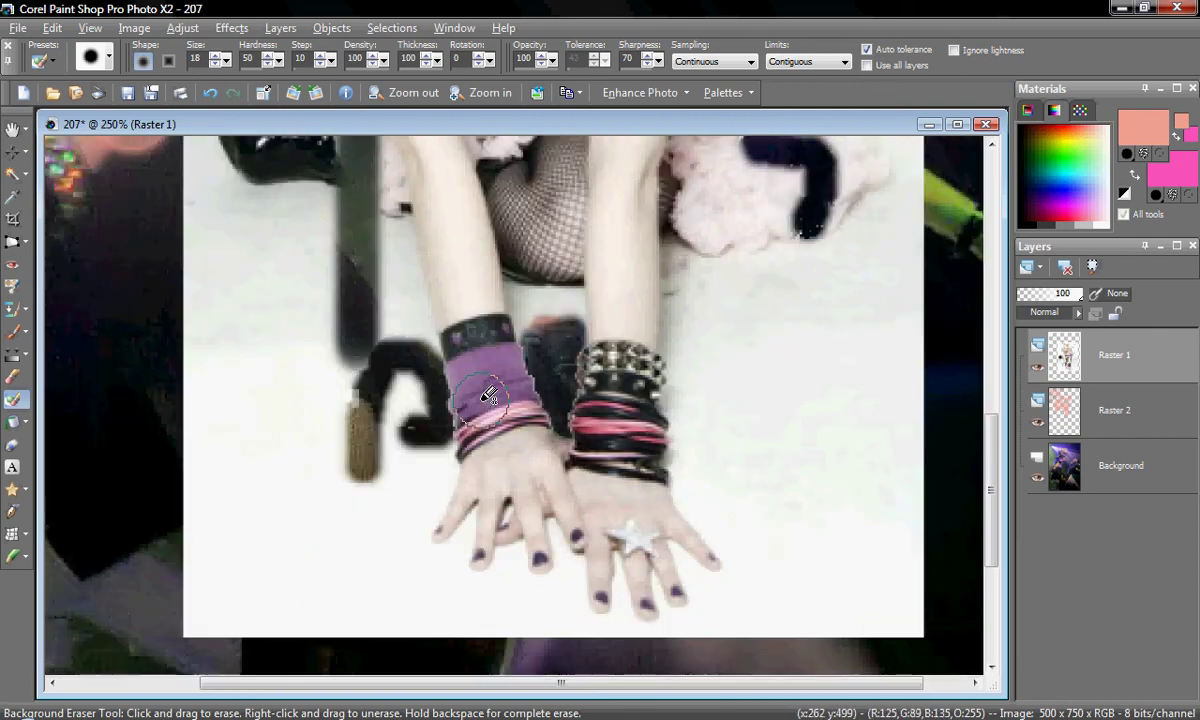
scroll(489, 395, "down", 3)
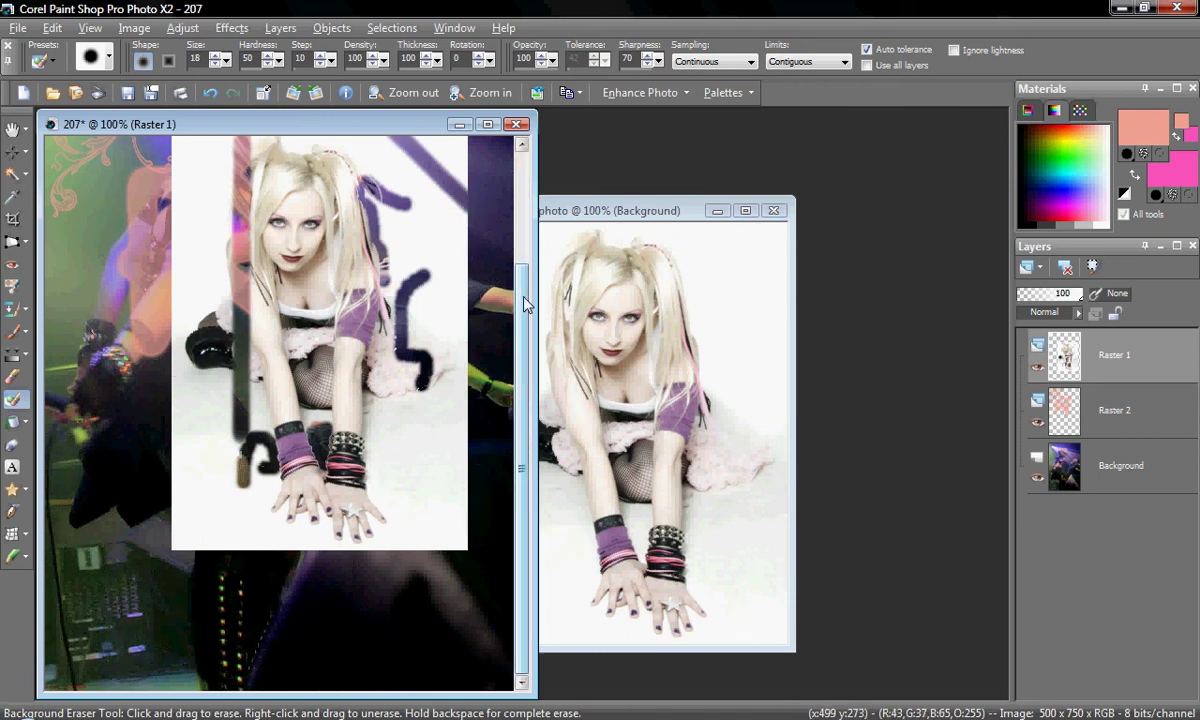
left_click_drag(527, 303, 522, 200)
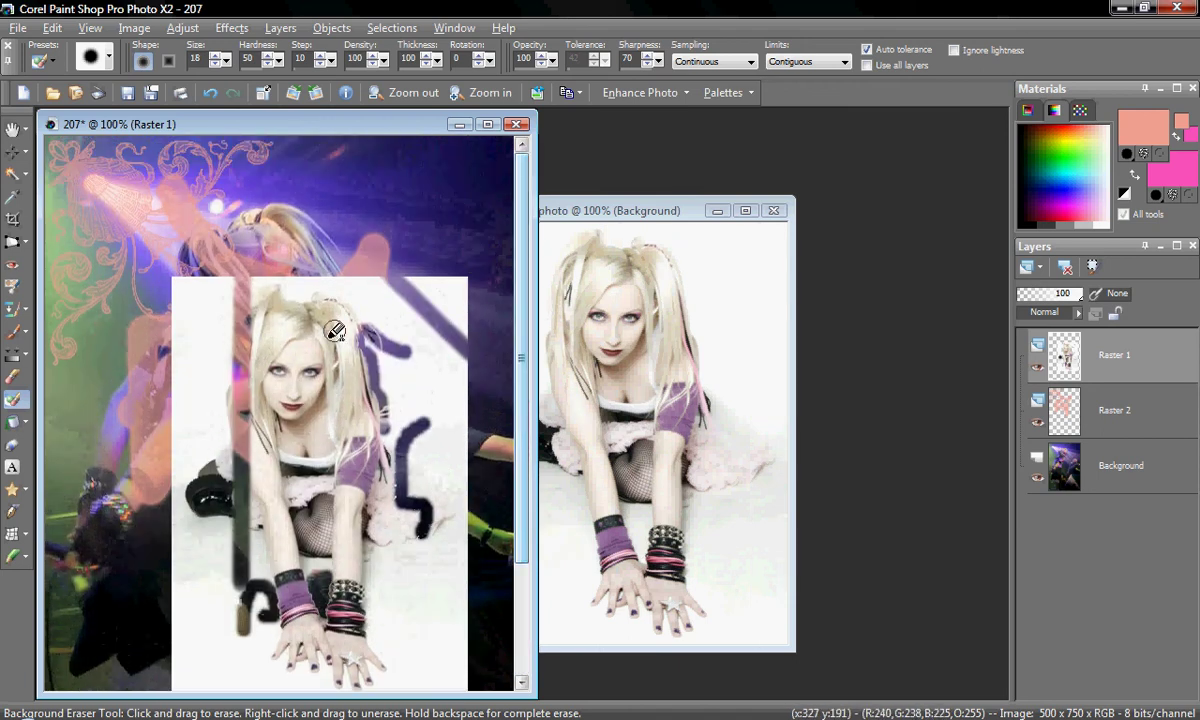